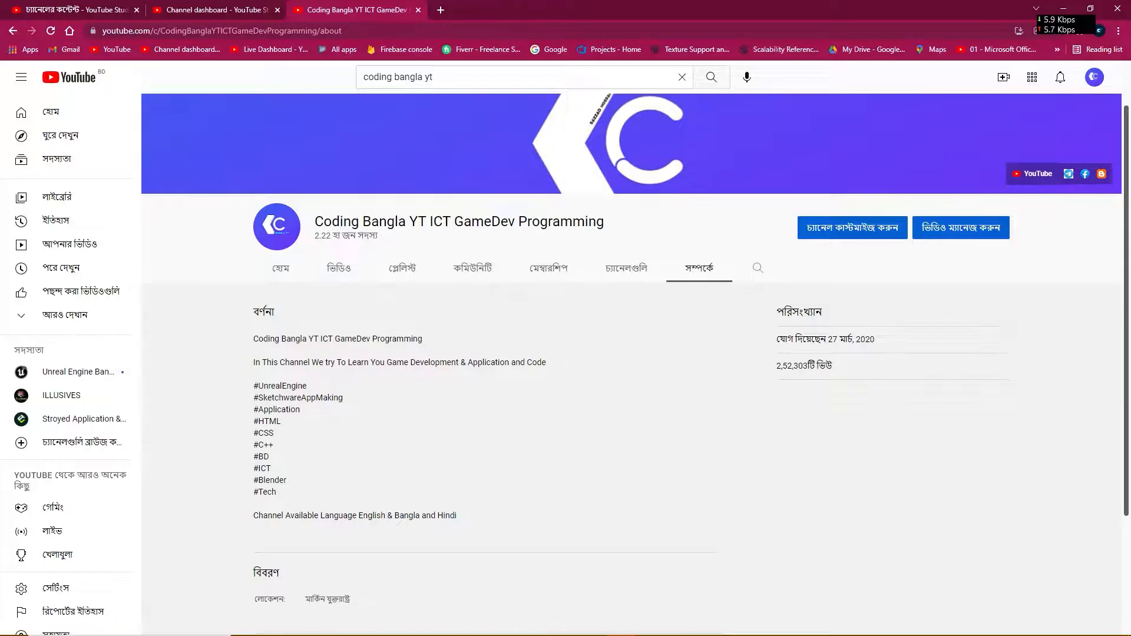
- Switch to the Unreal Project Browser and set the Third Person project's target platform to Mobile and quality preset to Scalable
left_click(677, 624)
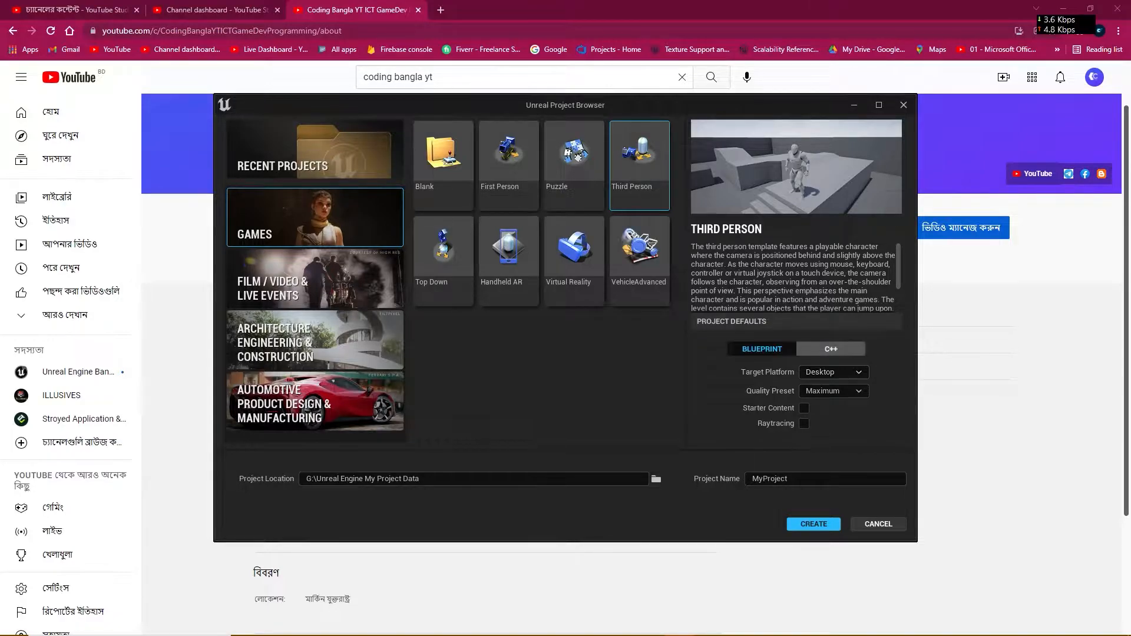
left_click(833, 372)
left_click(819, 391)
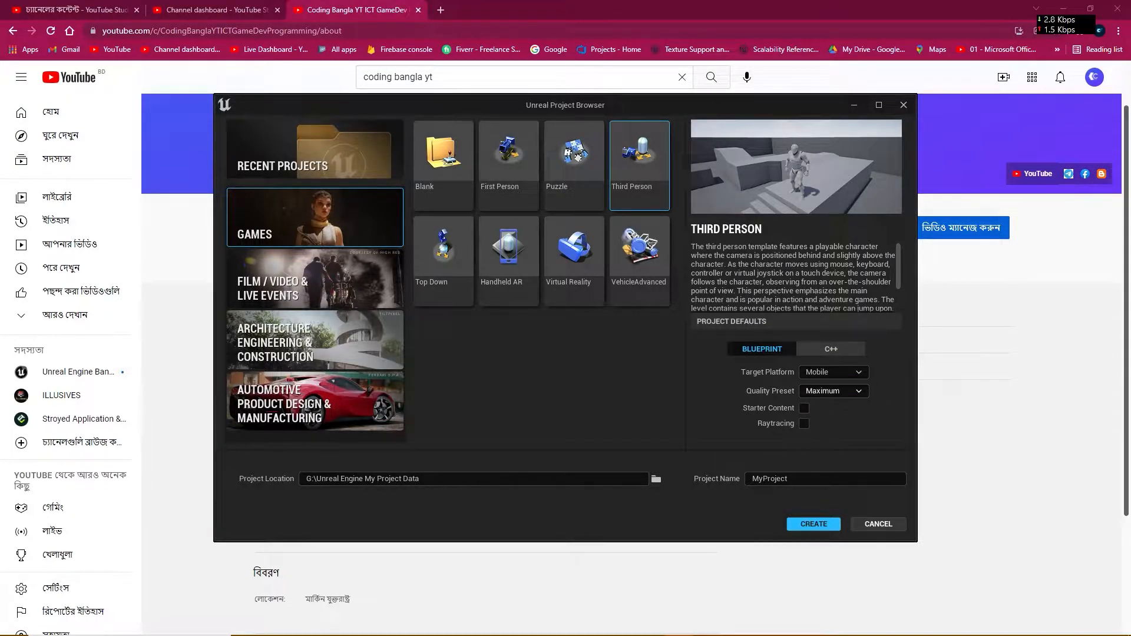
left_click(832, 391)
left_click(820, 414)
- Name the project Mobile_UE5 and create it
left_click(806, 479)
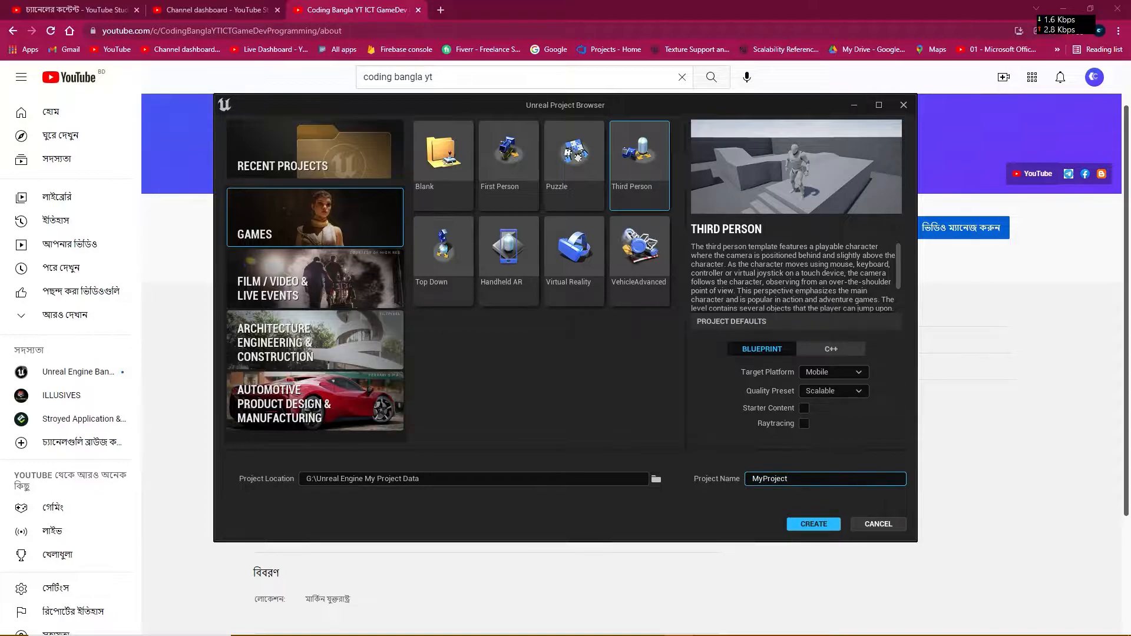
key("BackSpace")
key("BackSpace")
key("BackSpace")
key("BackSpace")
key("BackSpace")
key("BackSpace")
key("BackSpace")
key("BackSpace")
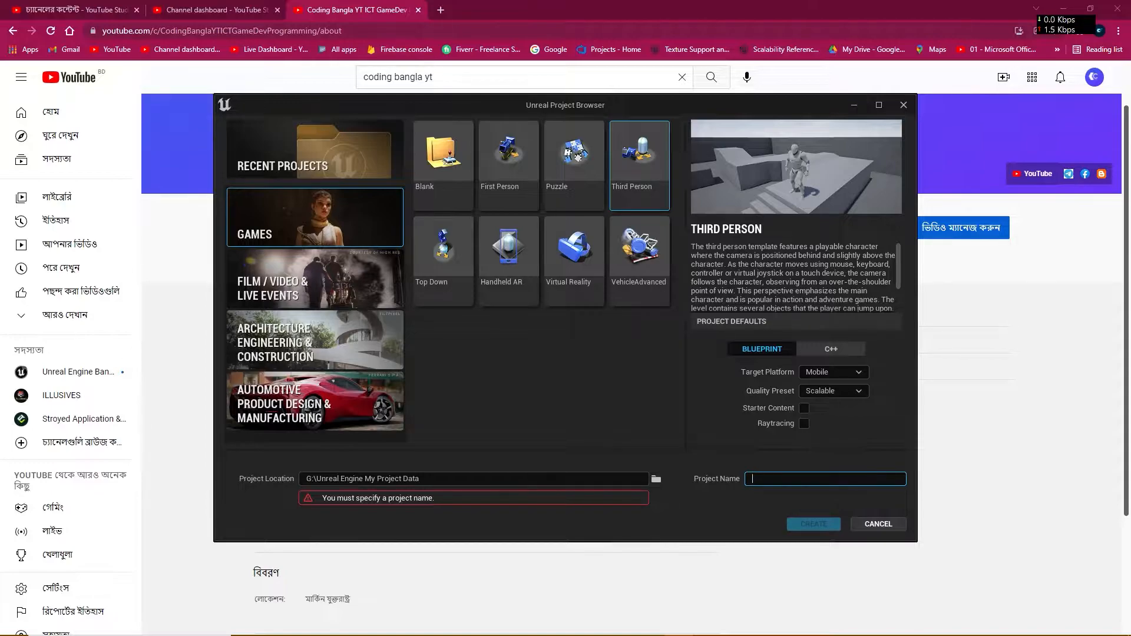
key("Tab")
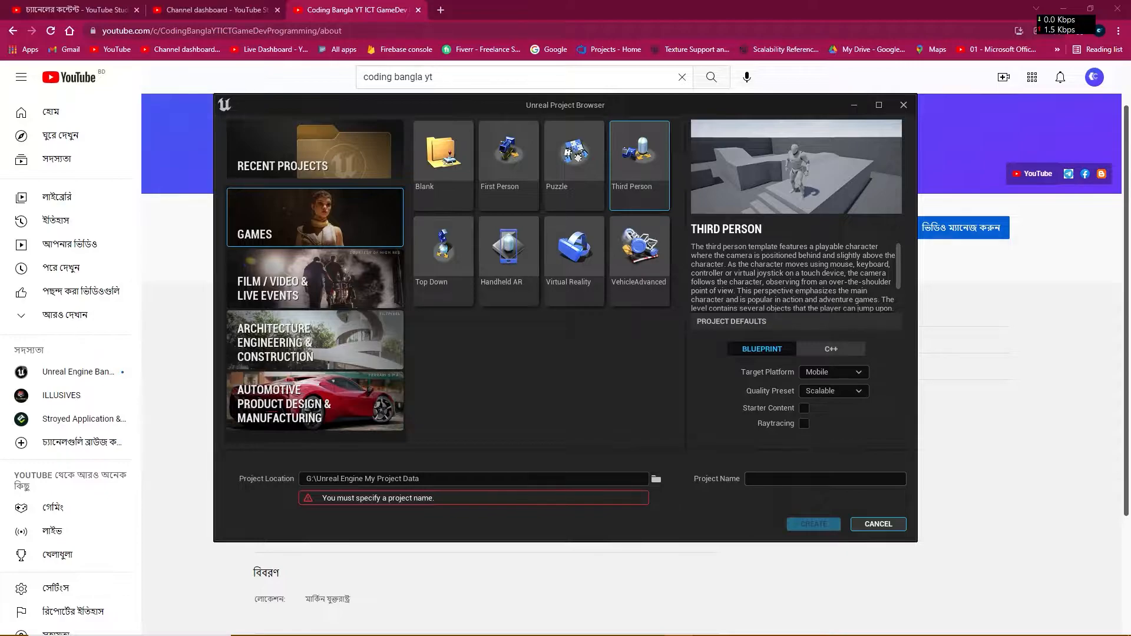
key("Tab")
left_click(825, 479)
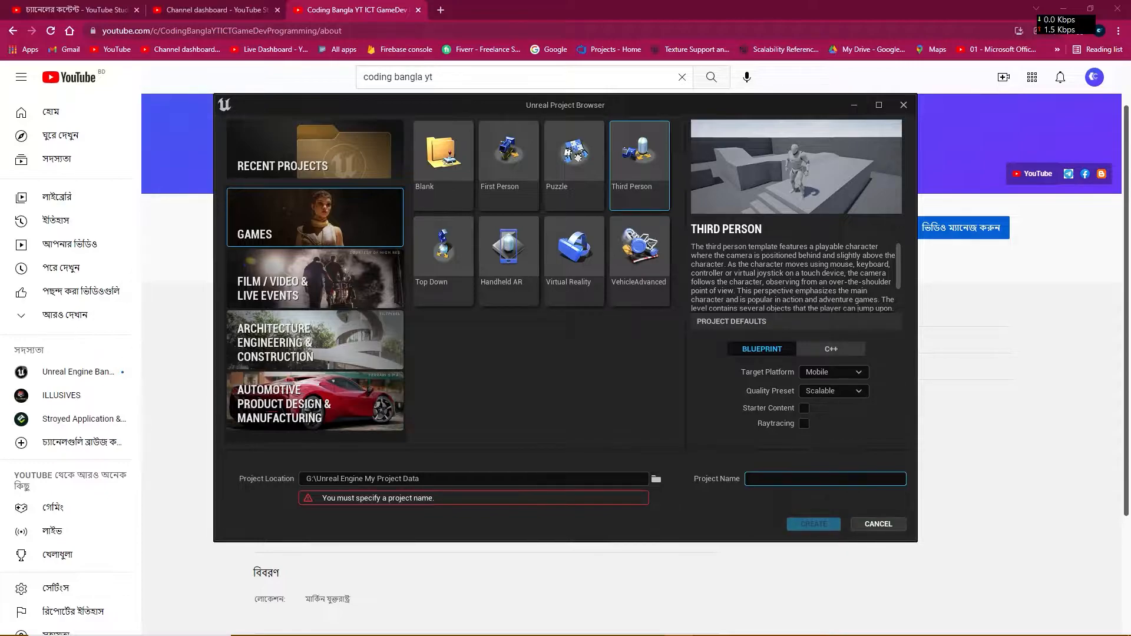
type("Mo")
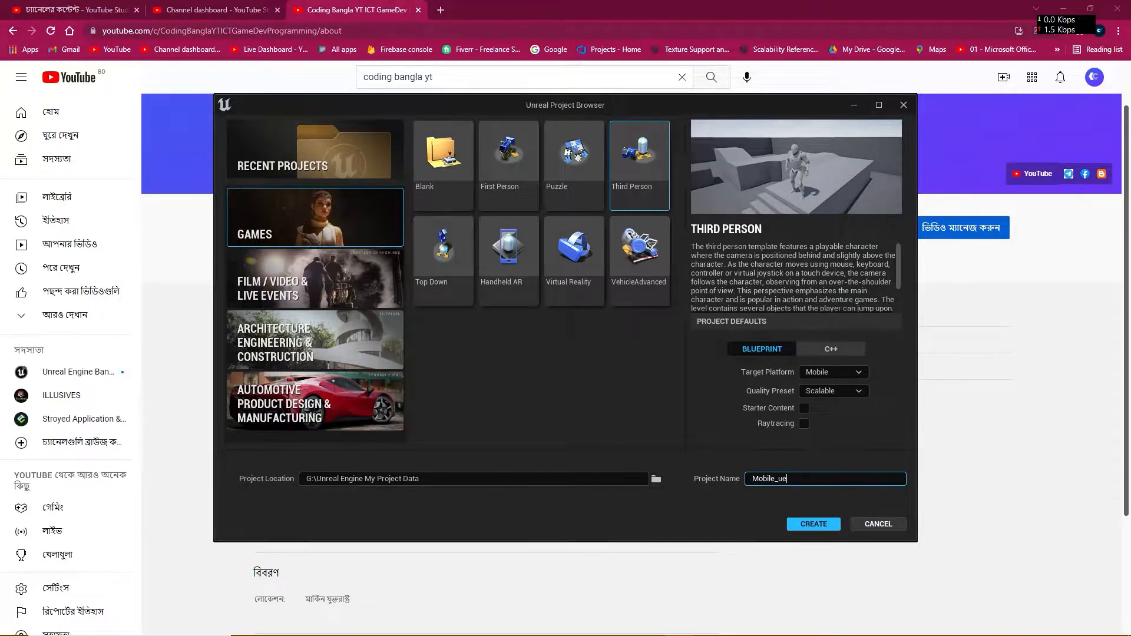
type("bile_UE5")
key("Return")
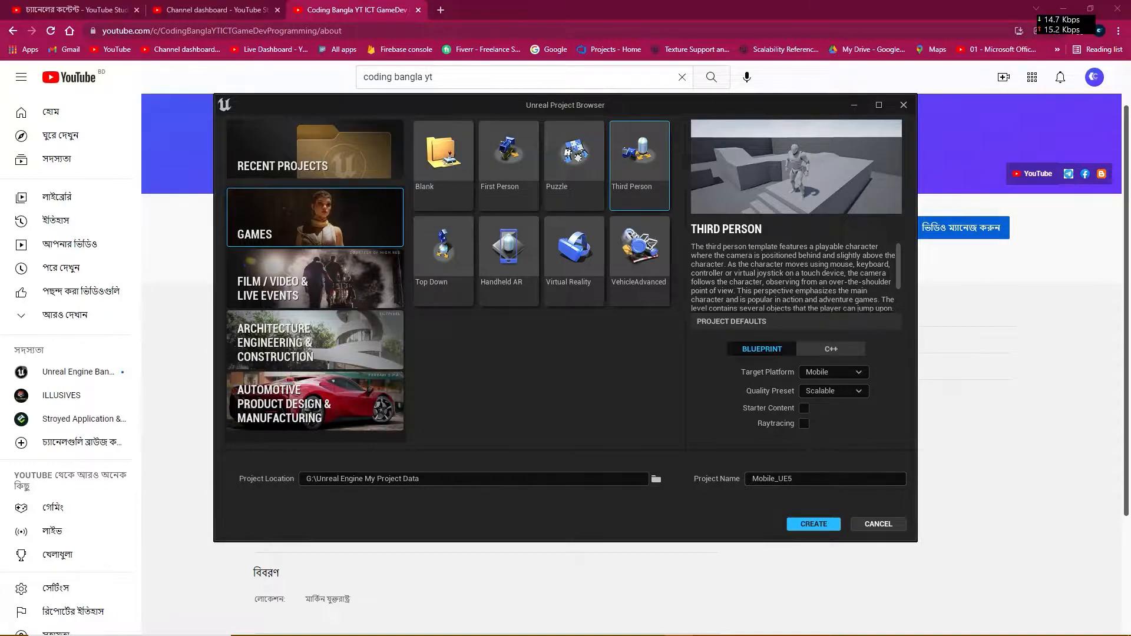
key("Return")
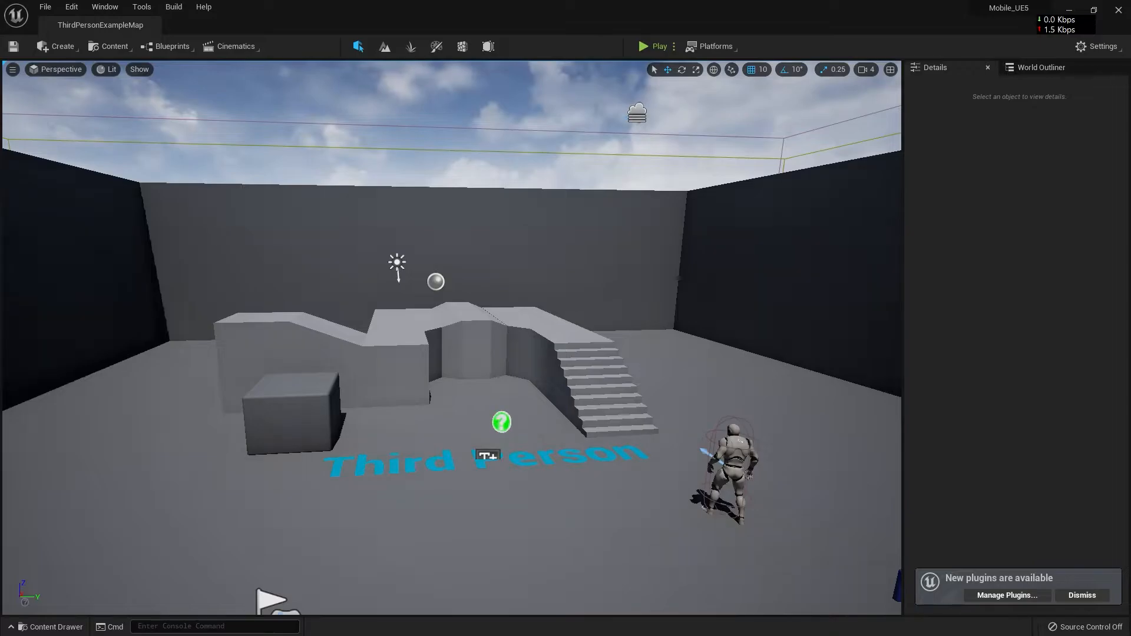
right_click_drag(450, 338, 353, 377)
key("s")
key("w")
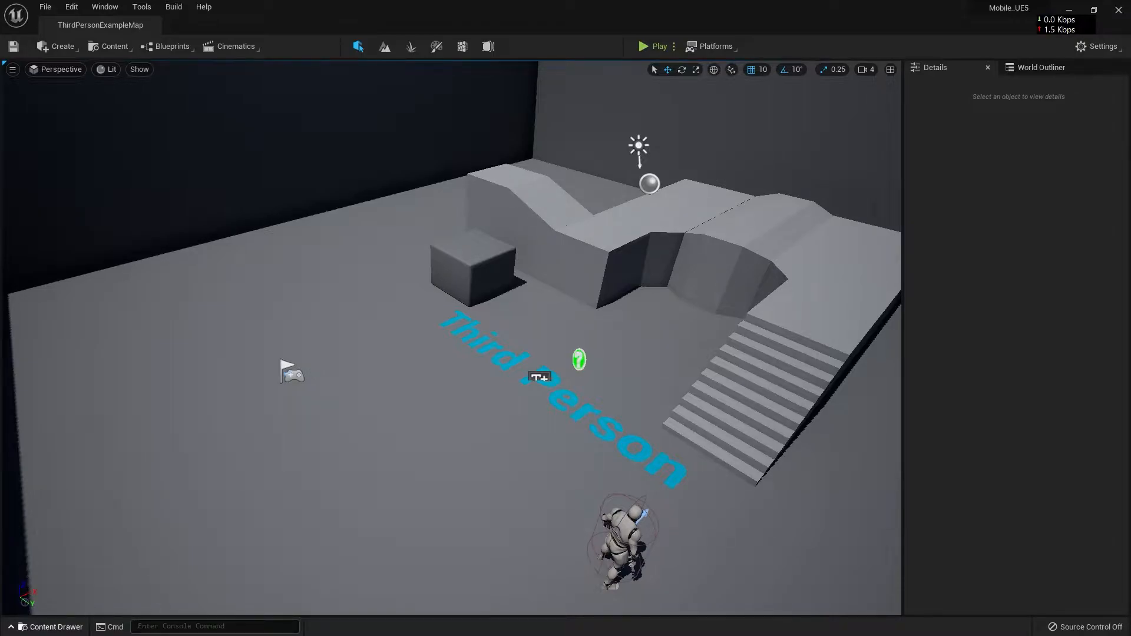
left_click(52, 627)
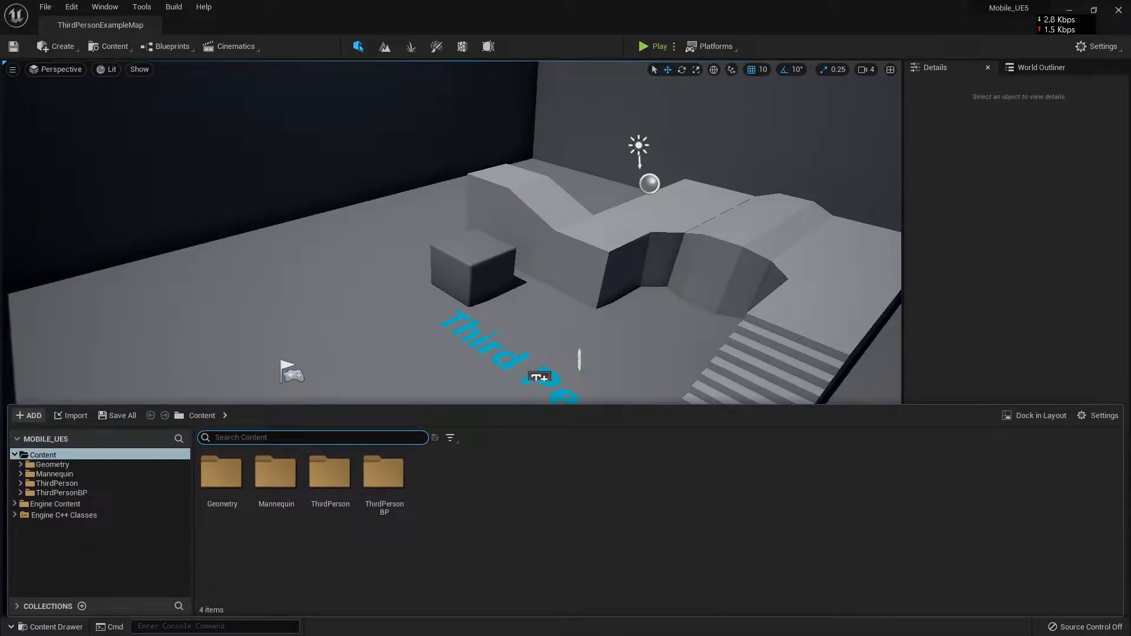
right_click_drag(451, 236, 512, 227)
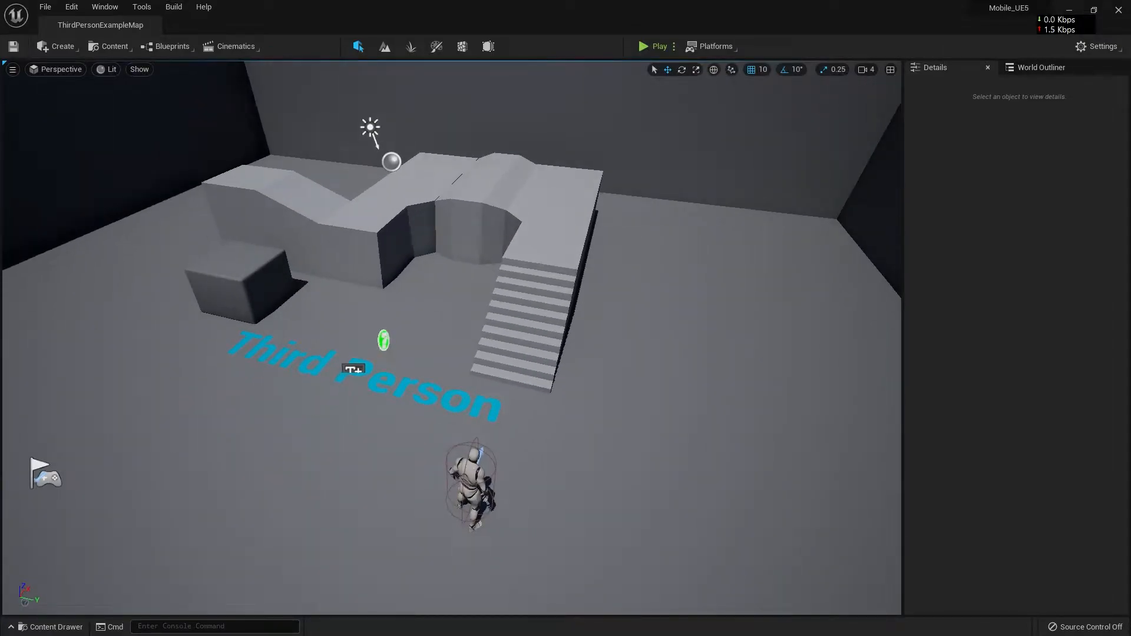
- Turn on the FPS display in the level viewport
left_click(56, 69)
mouse_move(12, 69)
left_click(59, 121)
right_click_drag(412, 248, 407, 205)
key("w")
key("w")
key("s")
key("w")
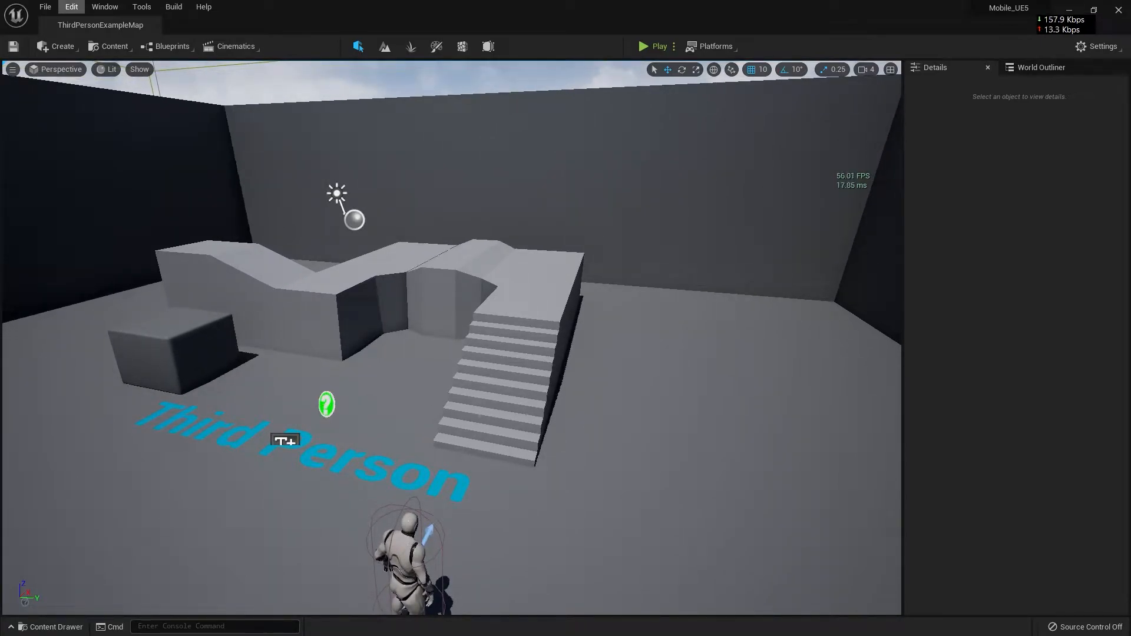
- Search the project settings for LUMEN and set both Dynamic Global Illumination Method and Reflection Method to None, keeping Detail Tracing
left_click(71, 7)
left_click(334, 183)
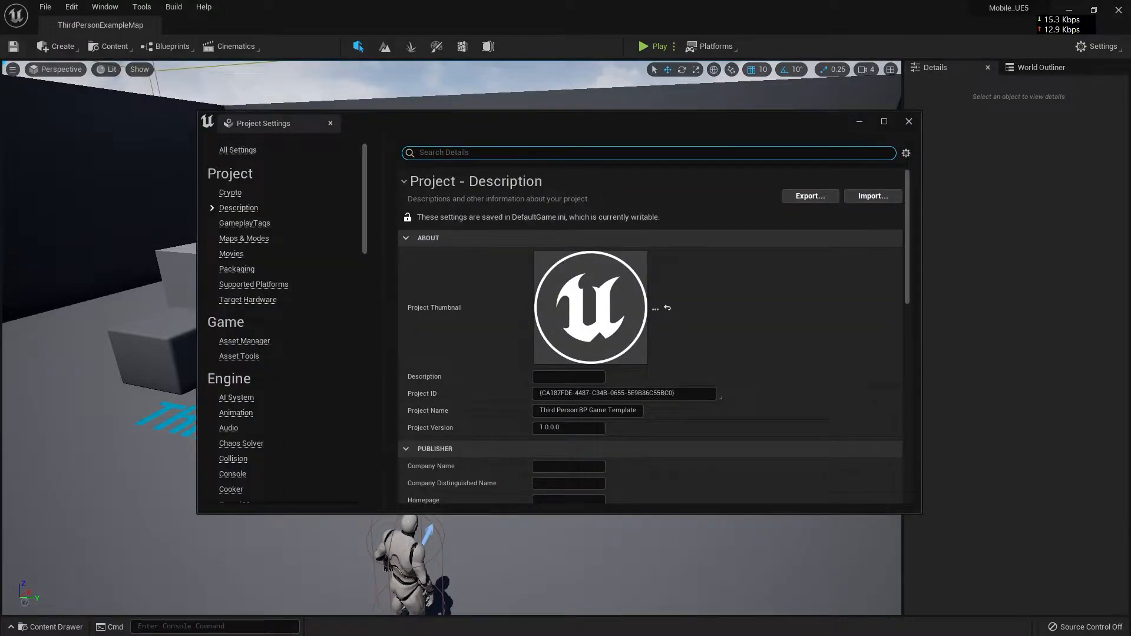
type("LUMEN")
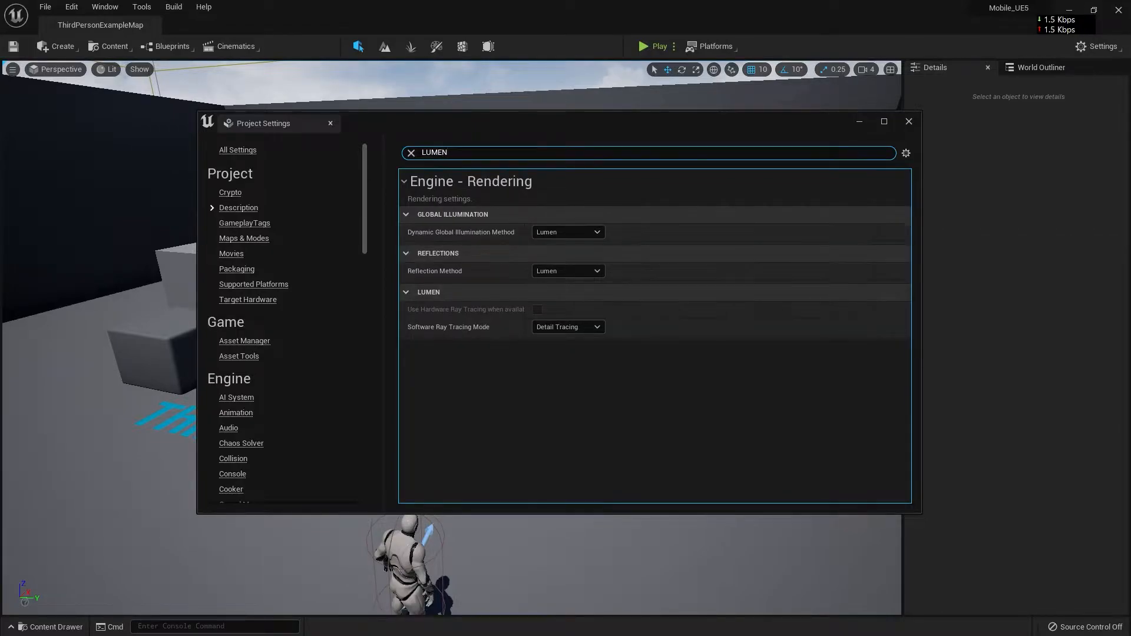
left_click(568, 232)
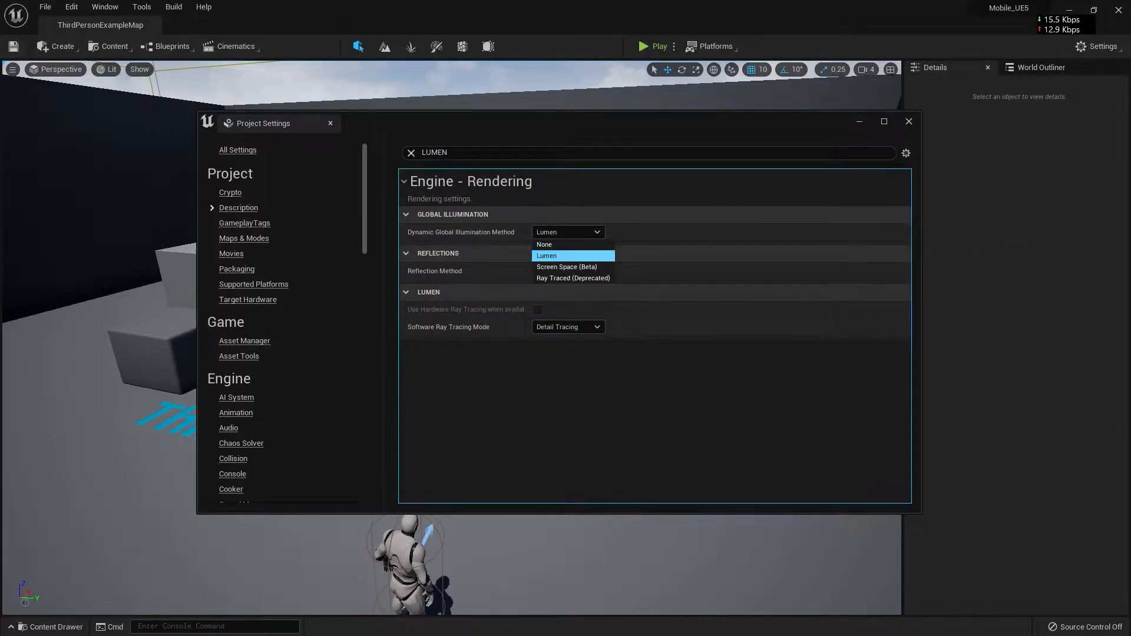
left_click(545, 245)
left_click(550, 270)
left_click(545, 284)
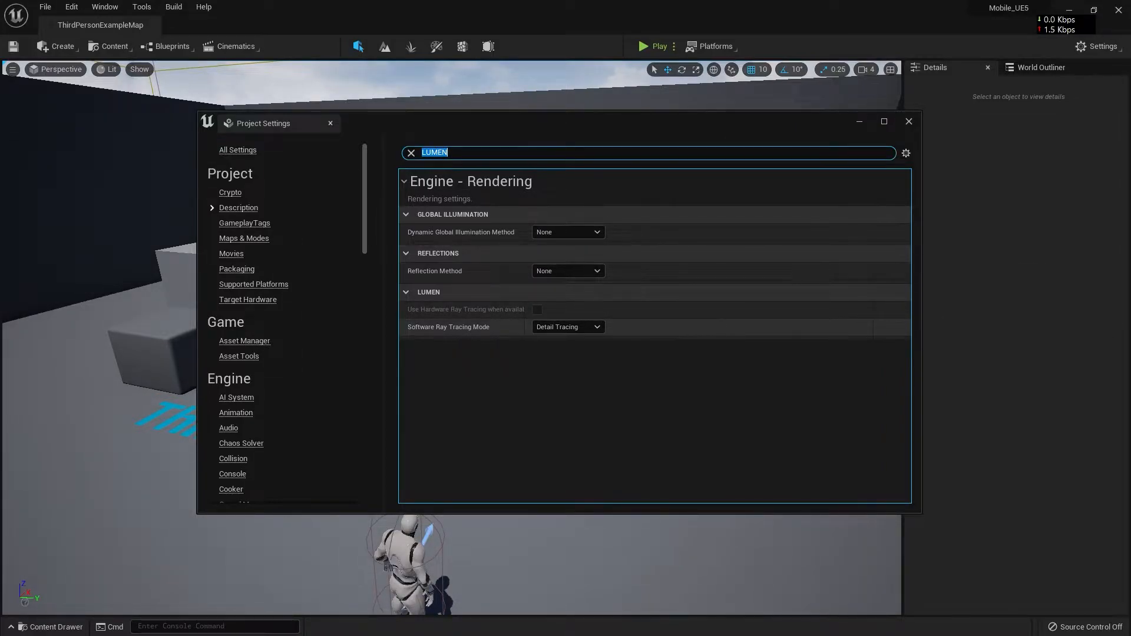
left_click(568, 327)
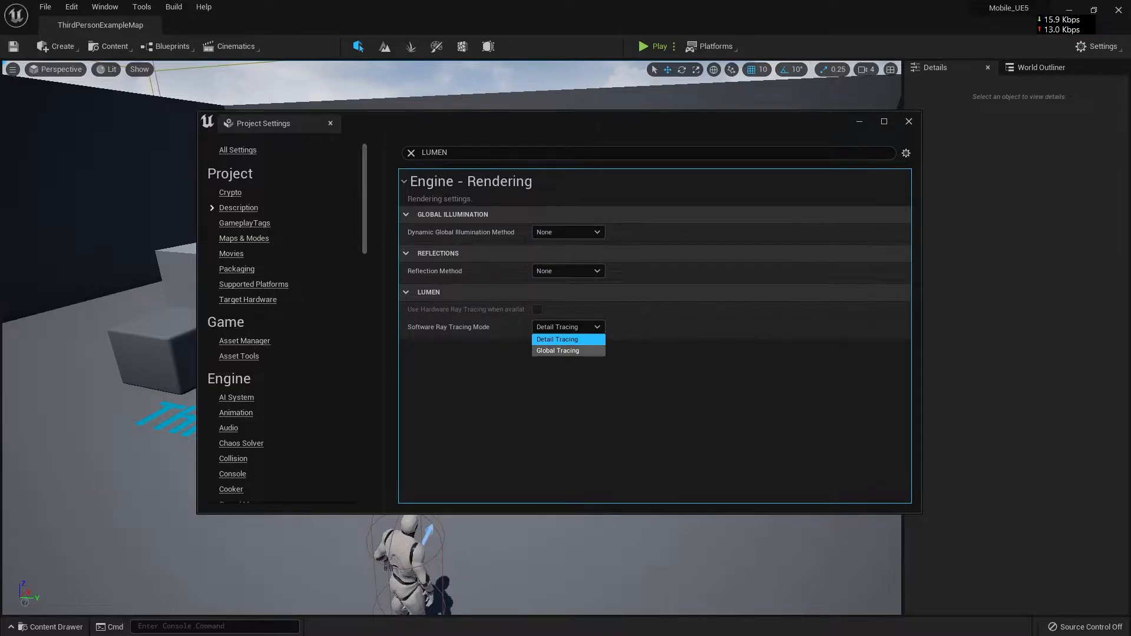
left_click(557, 339)
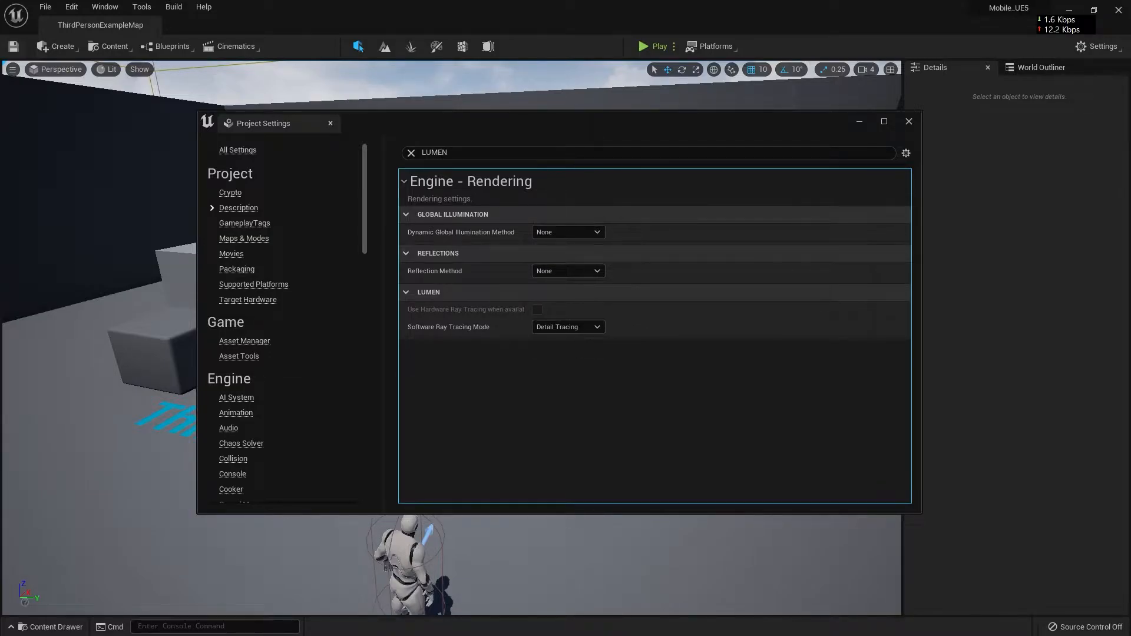
left_click(859, 122)
- Save the current level
mouse_move(451, 338)
right_mouse_down()
mouse_move(441, 371)
mouse_move(448, 353)
right_mouse_up()
key("w")
key("s")
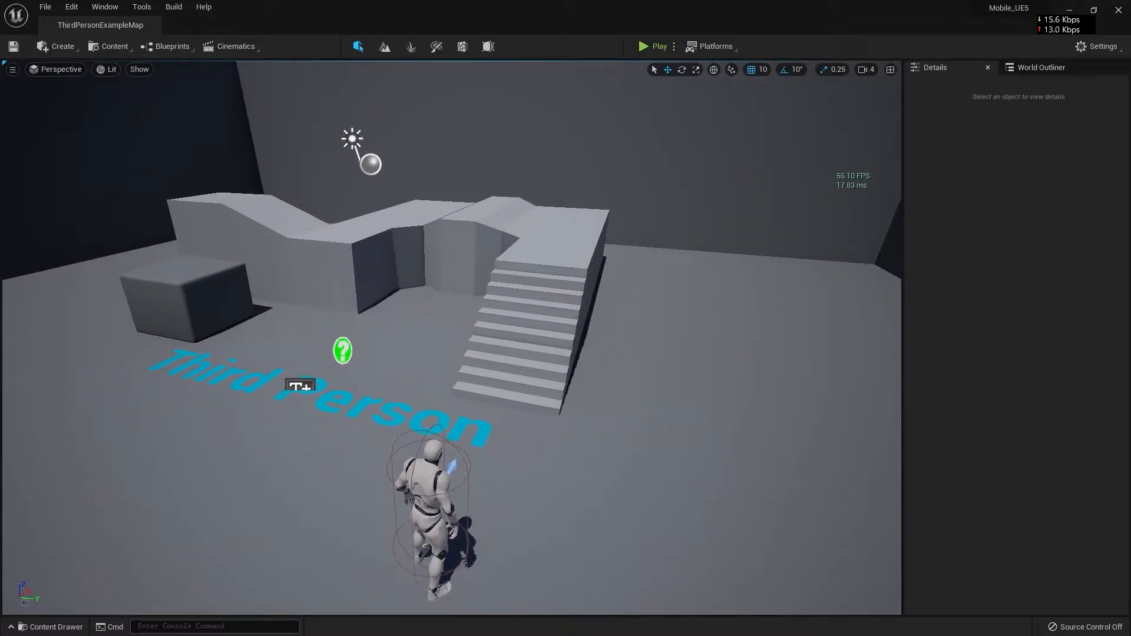
key("ctrl+s")
right_click_drag(451, 338, 447, 331)
key("w")
key("s")
- Search the project settings for VIRTUAL and enable virtual texture support and virtual texture lightmaps
left_click(71, 7)
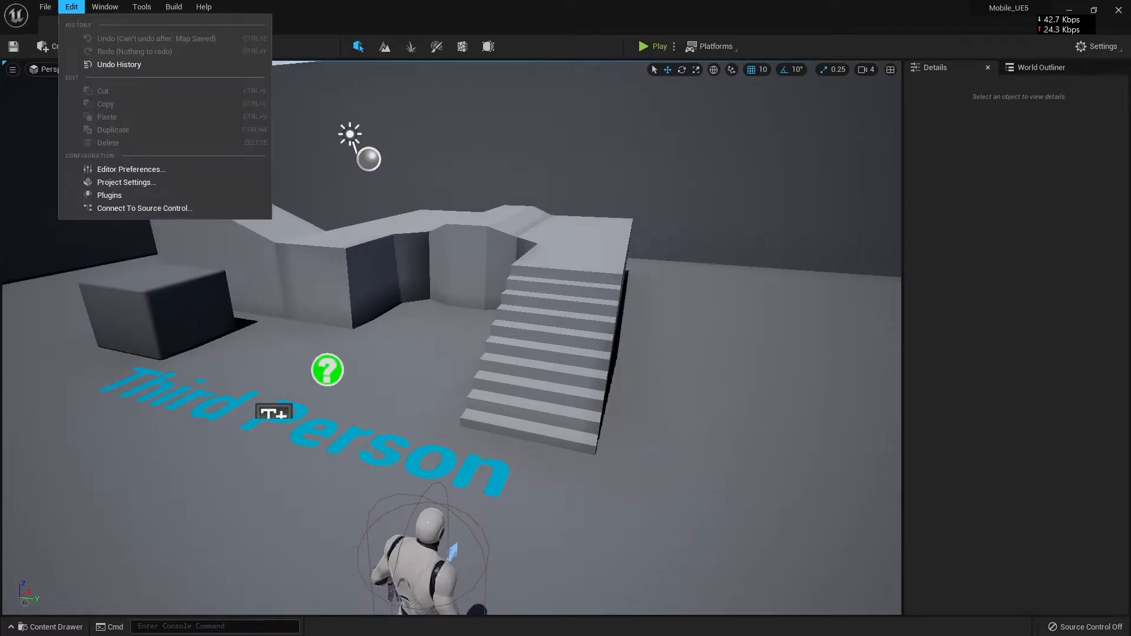
left_click(126, 182)
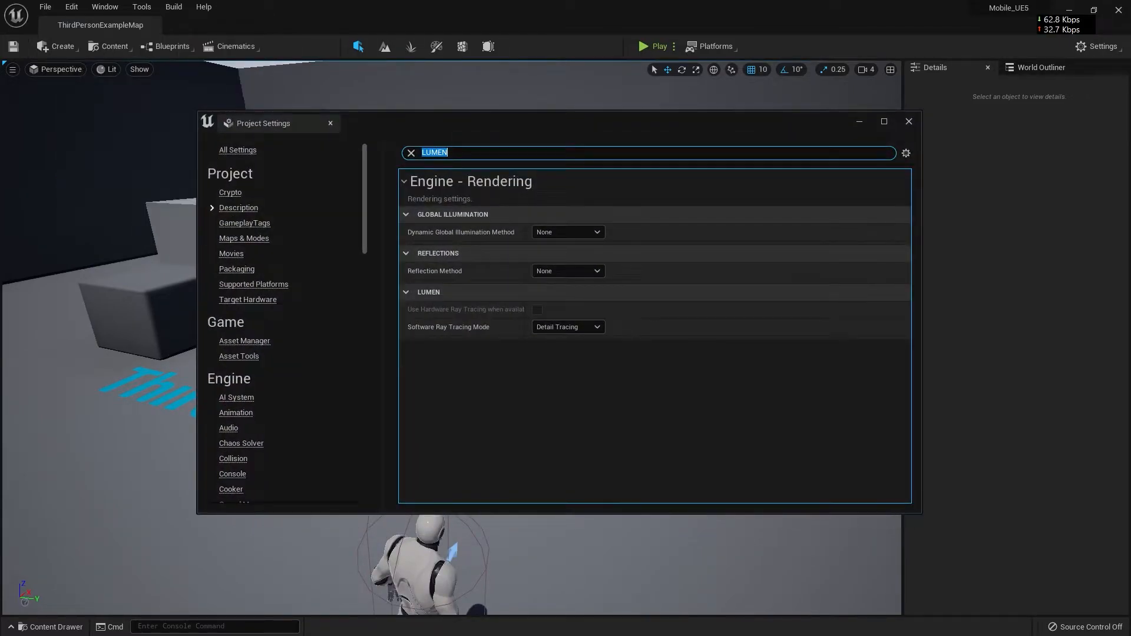
key("BackSpace")
left_click(238, 150)
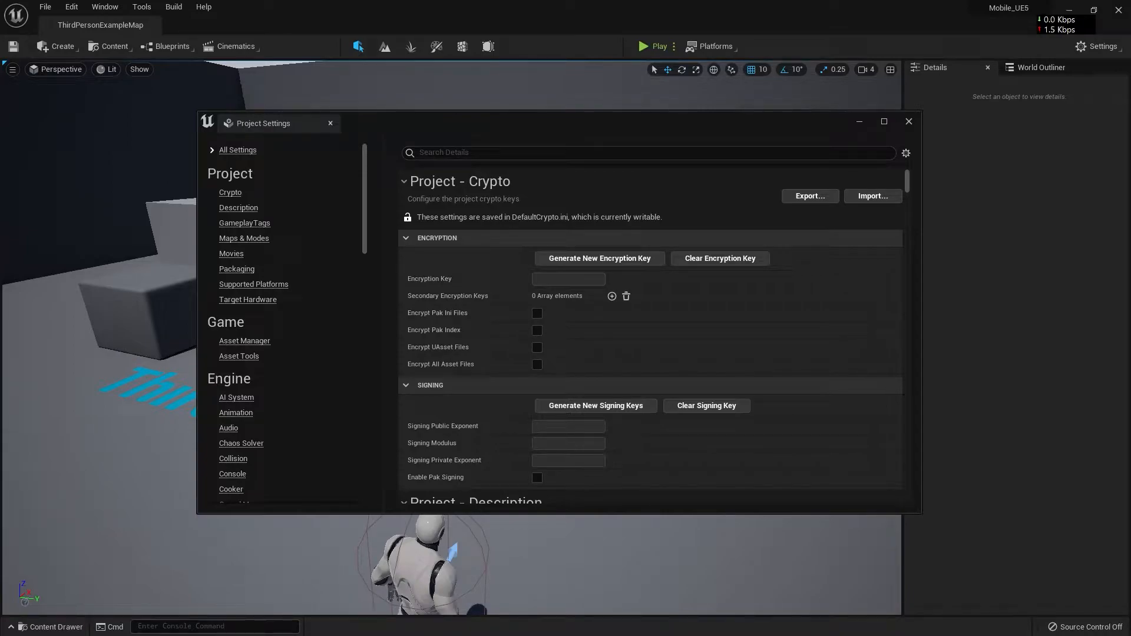
left_click(459, 152)
type("VIRTUAL")
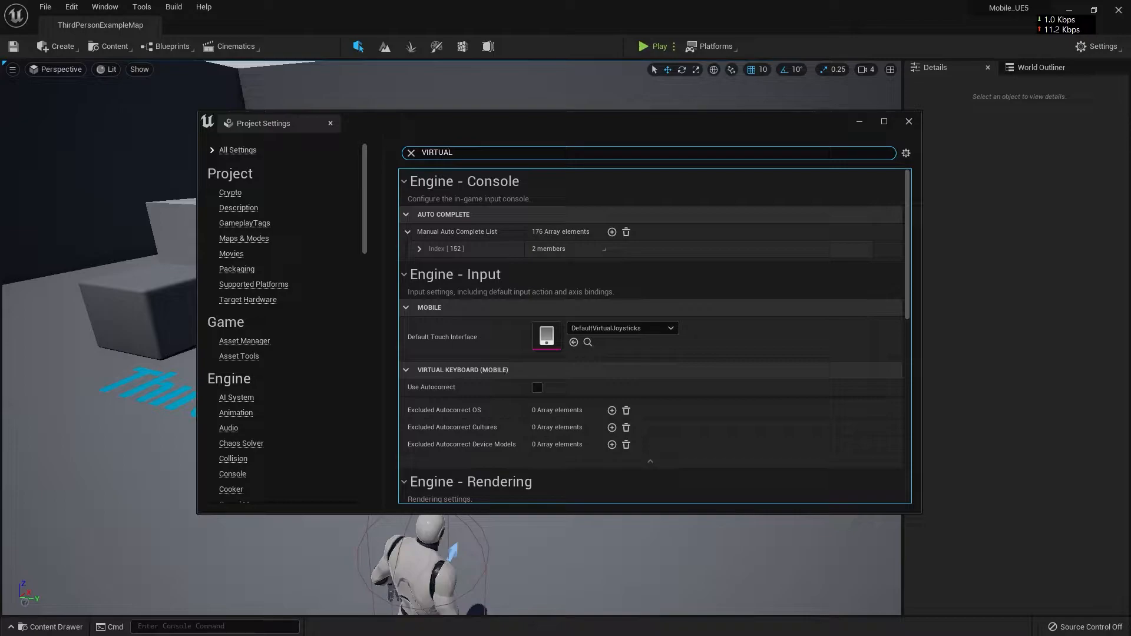
scroll(654, 336, "down", 5)
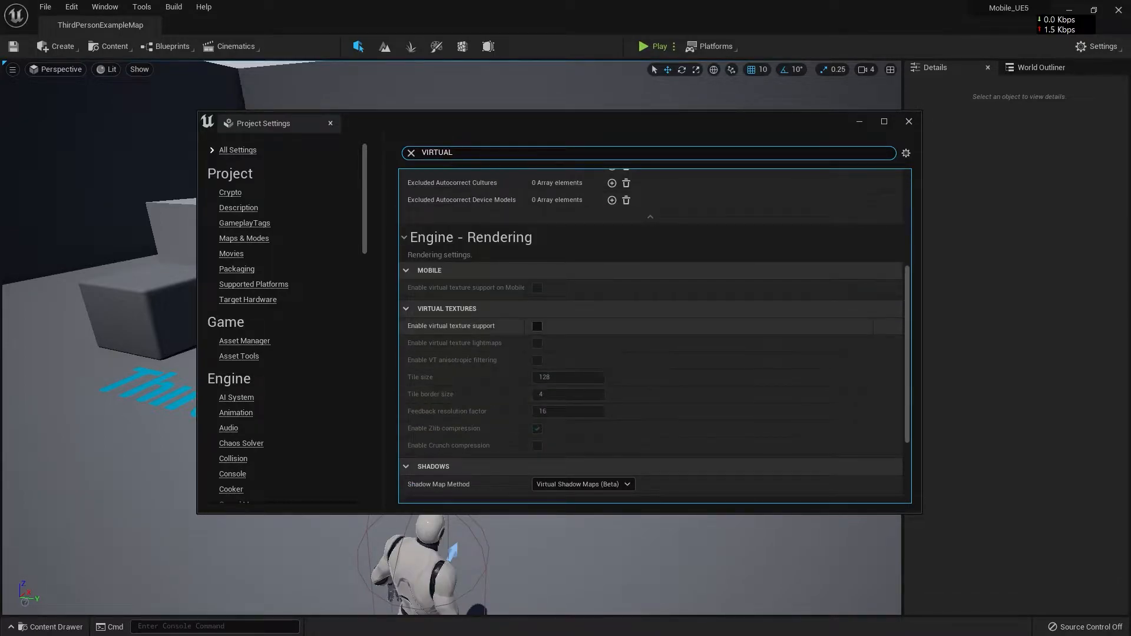
scroll(653, 335, "down", 2)
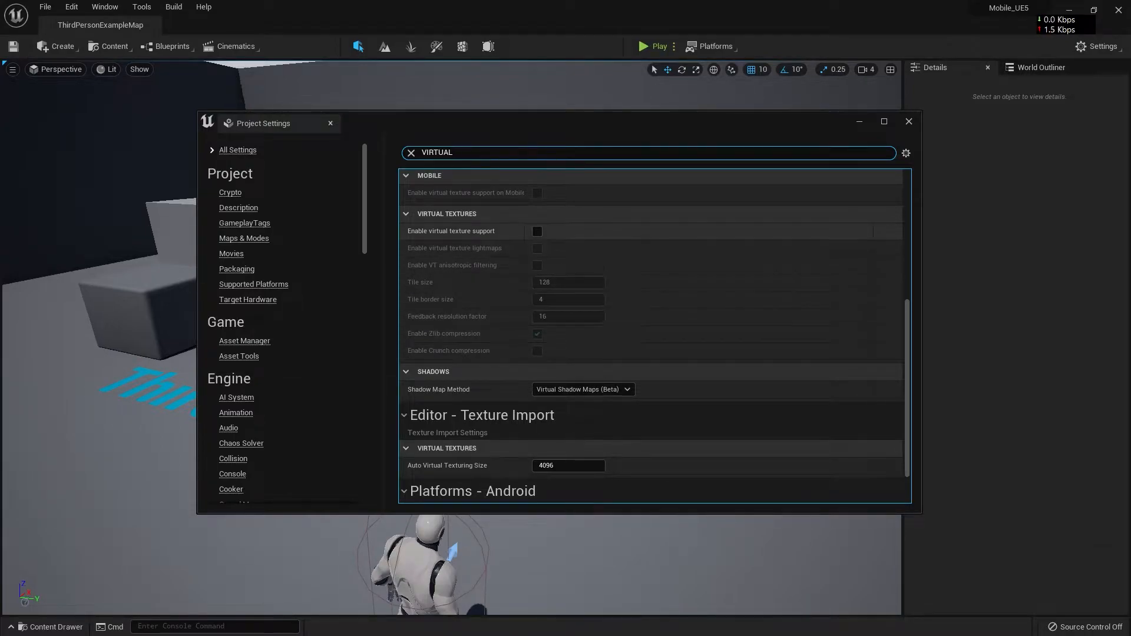
left_click(536, 231)
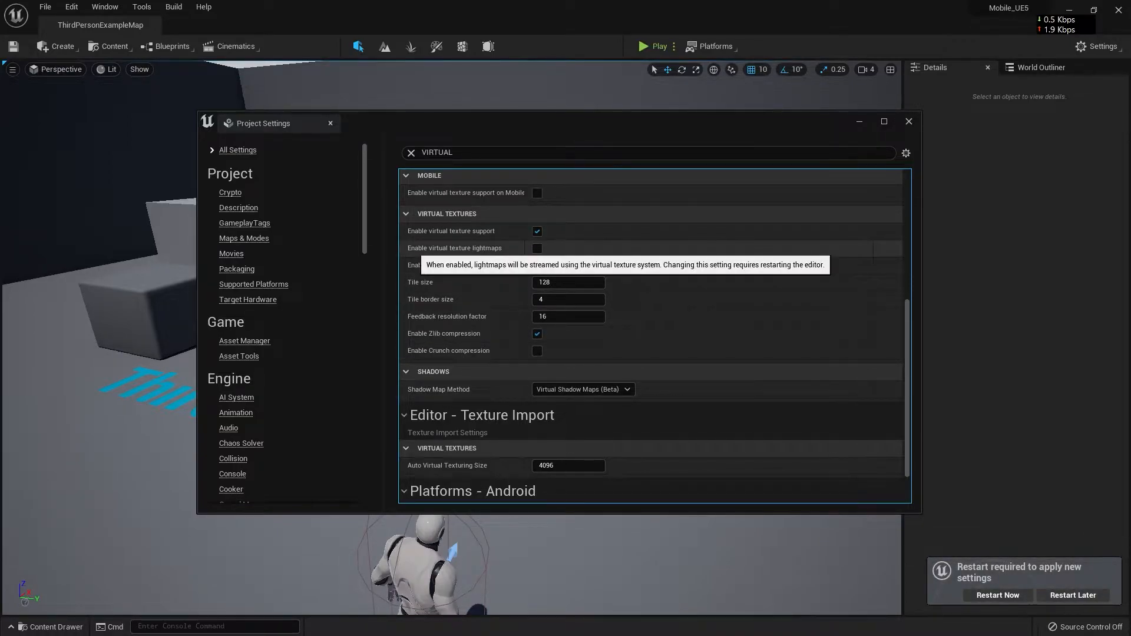
left_click(536, 248)
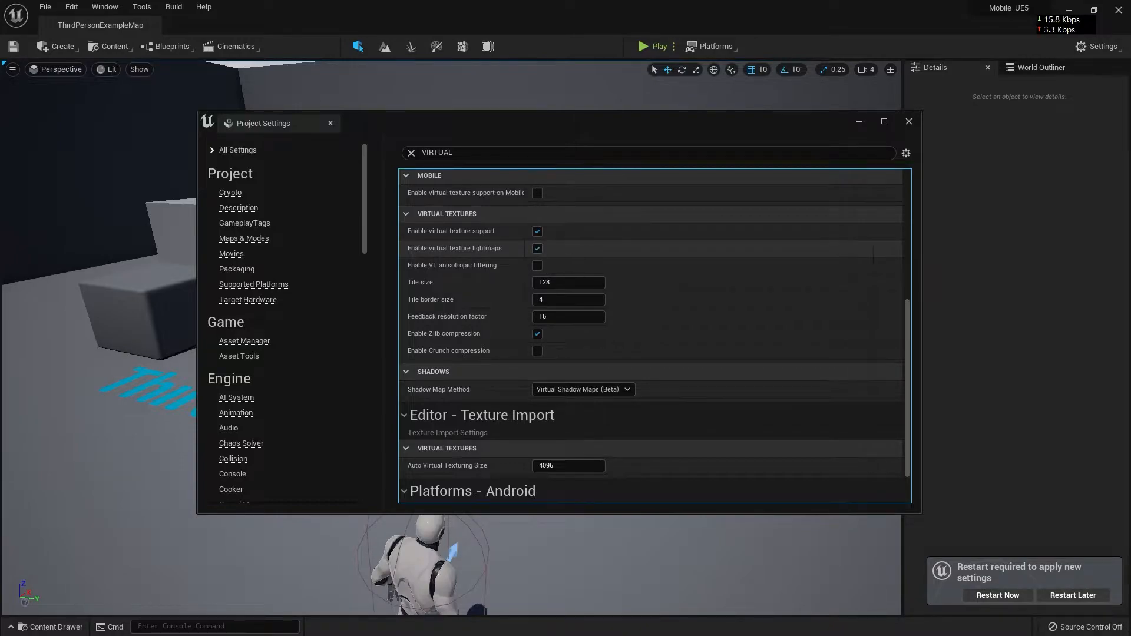
- Set the mobile Default Touch Interface to LeftVirtualJoystickOnly in the input settings
scroll(654, 284, "down", 1)
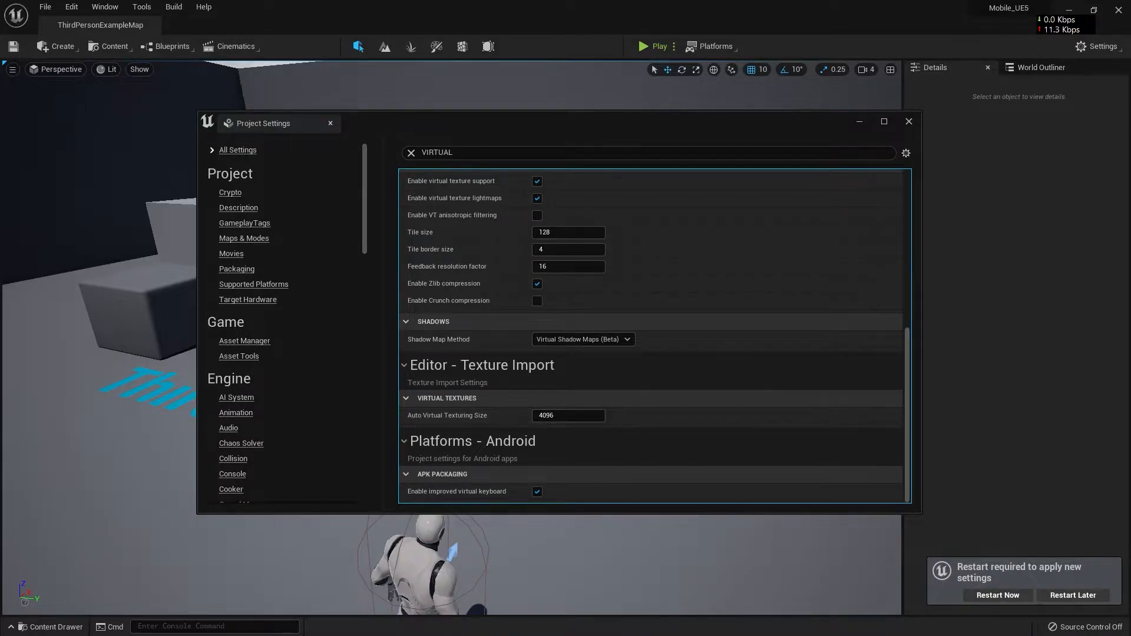
scroll(654, 336, "up", 10)
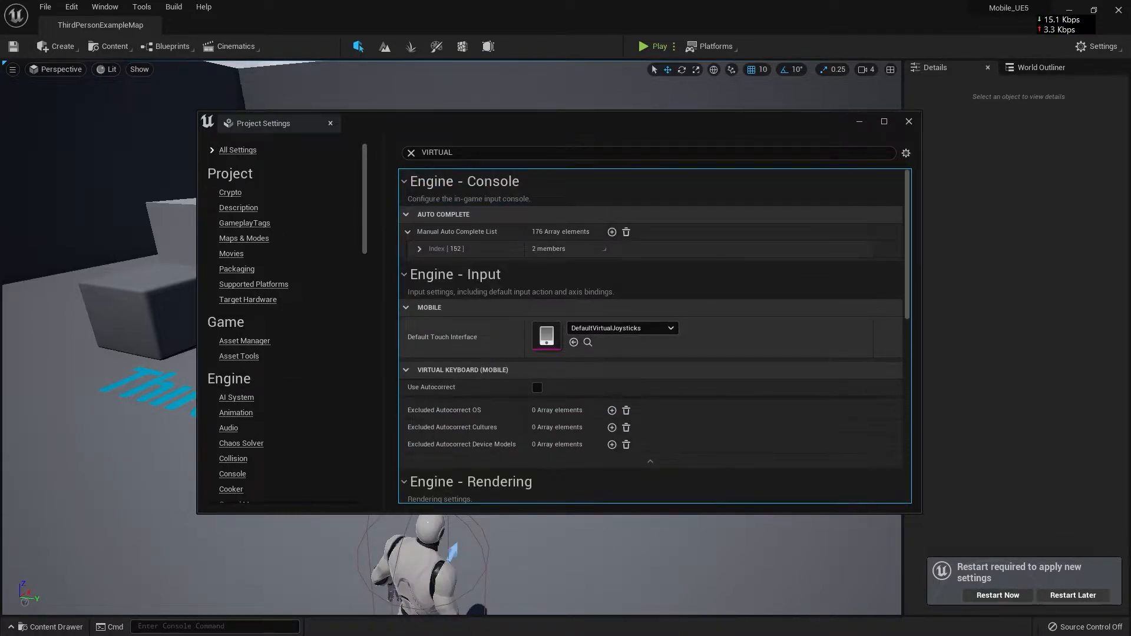
left_click(621, 329)
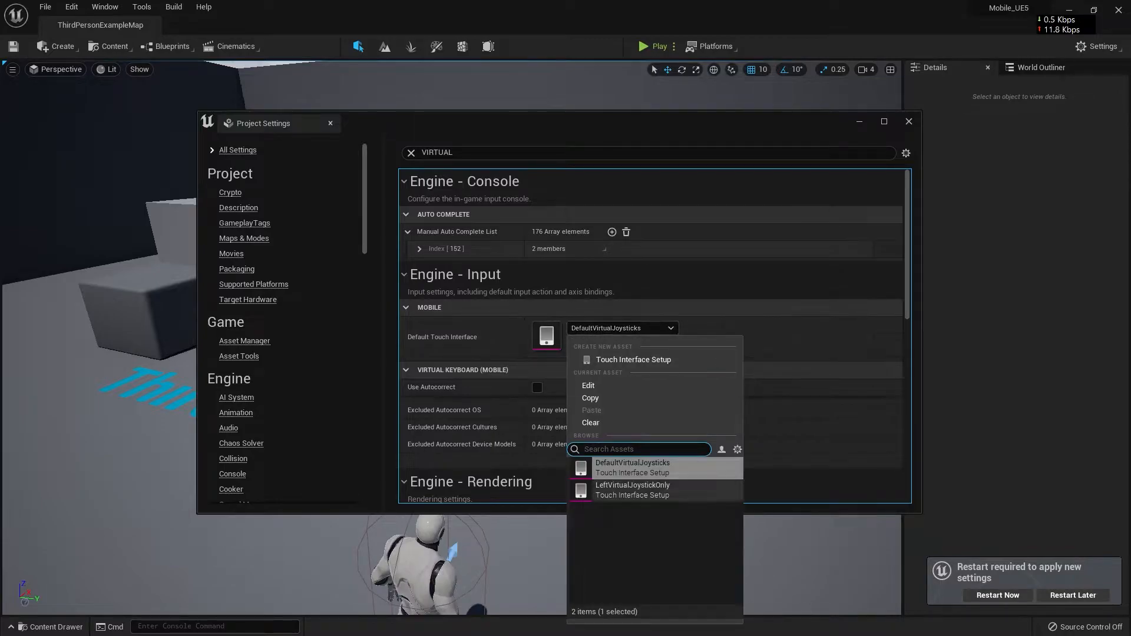
left_click(632, 490)
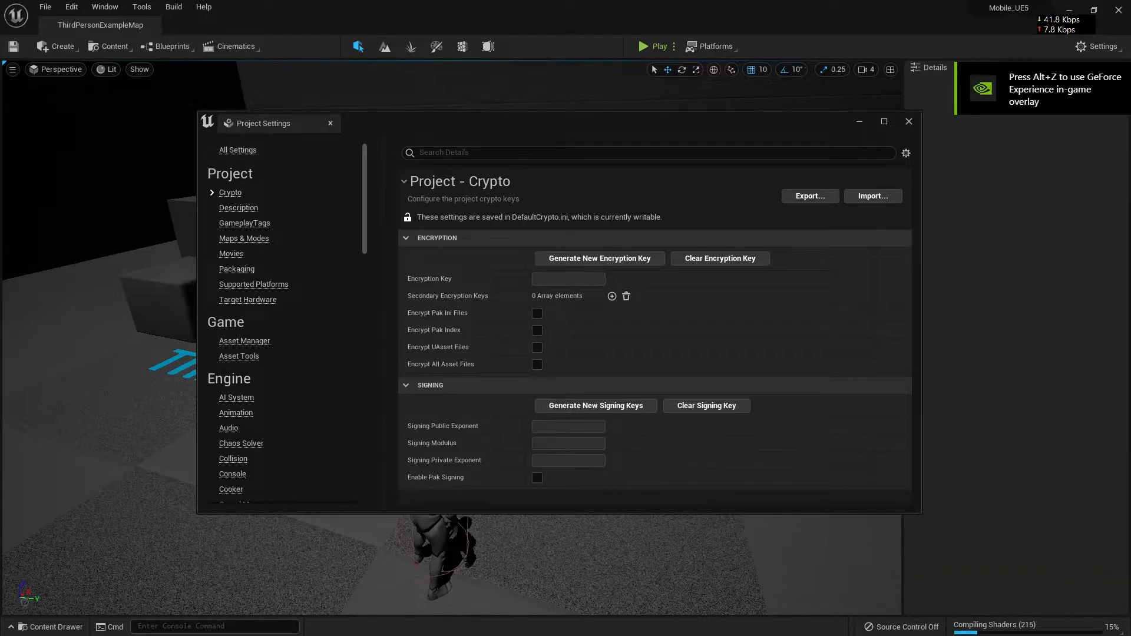
- Close the project settings and examine the level's lighting and shadows from several angles
left_click(909, 121)
mouse_move(471, 336)
right_mouse_down()
mouse_move(348, 318)
mouse_move(485, 341)
right_mouse_up()
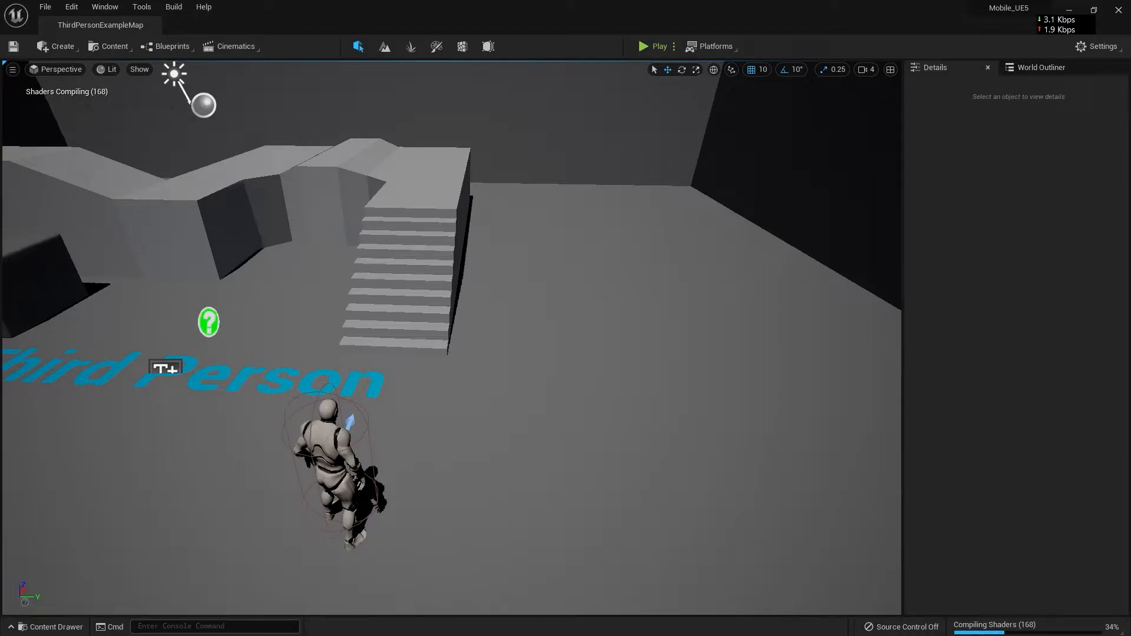
right_click_drag(486, 342, 306, 334)
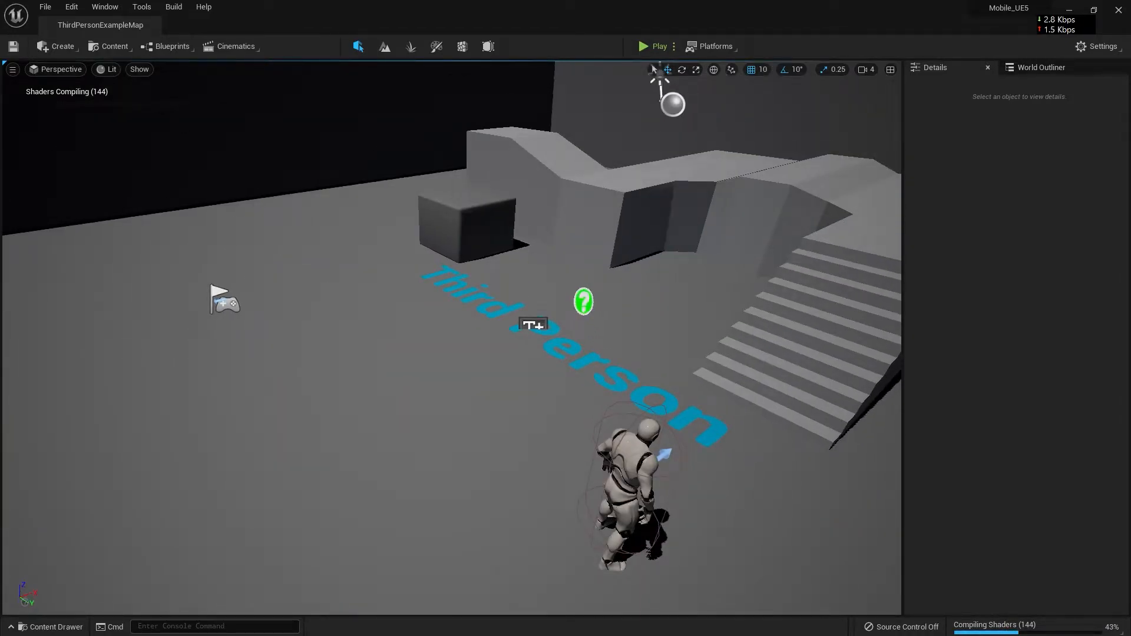
right_click_drag(451, 338, 465, 356)
key("s")
key("w")
key("s")
key("a")
key("d")
key("a")
- Enable Show FPS again in the viewport options
left_click(13, 69)
left_click(59, 120)
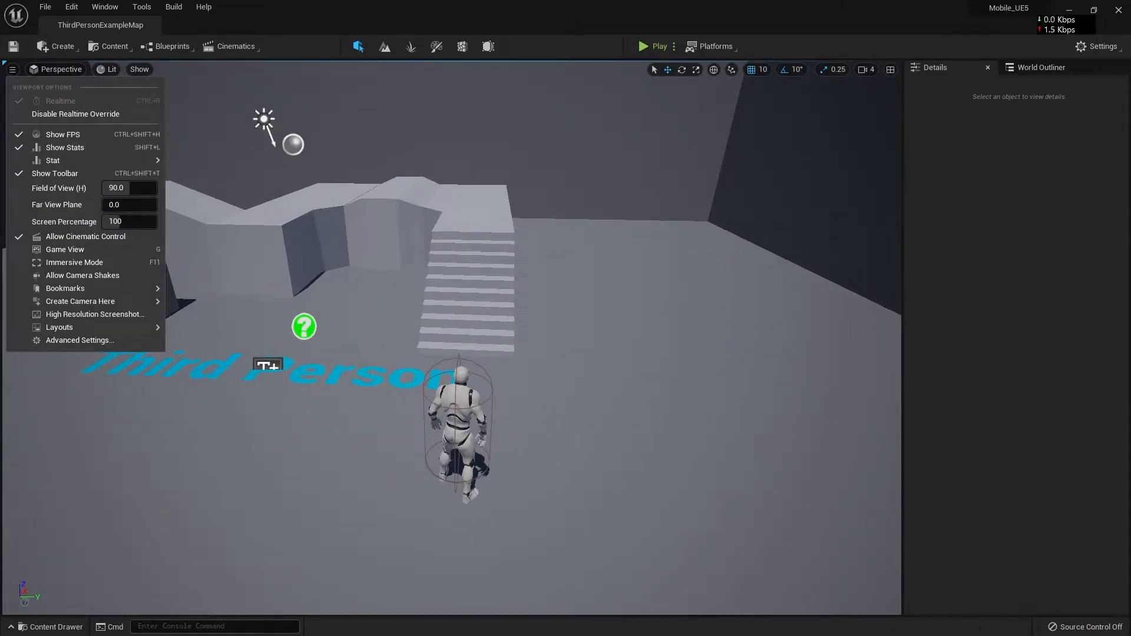
right_click_drag(377, 283, 305, 235)
key("w")
key("d")
key("s")
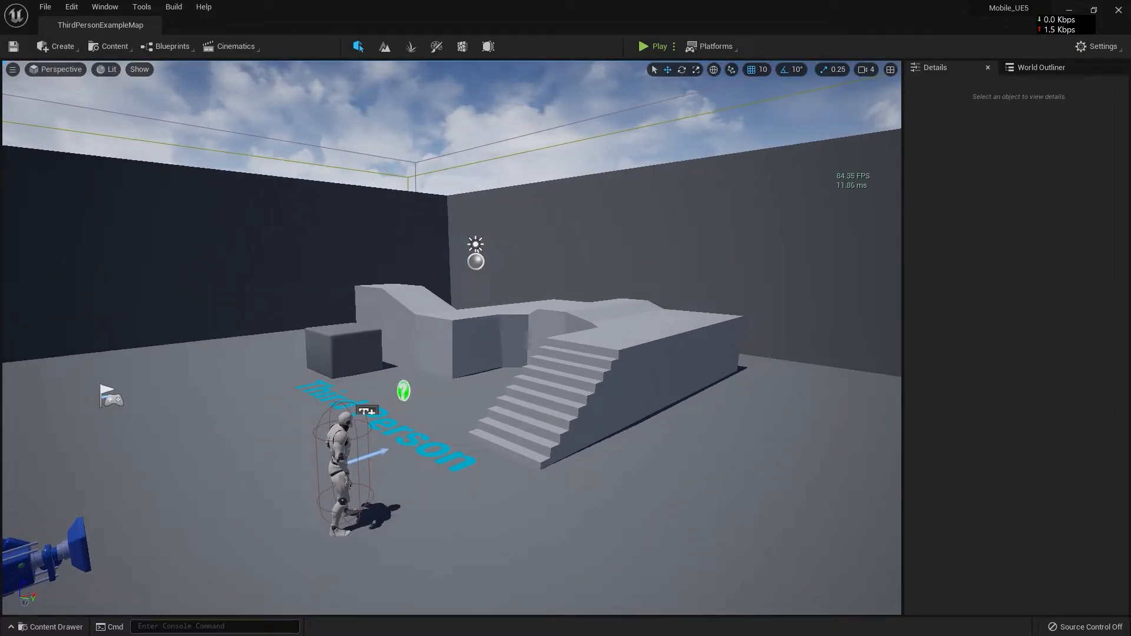
key("ctrl+space")
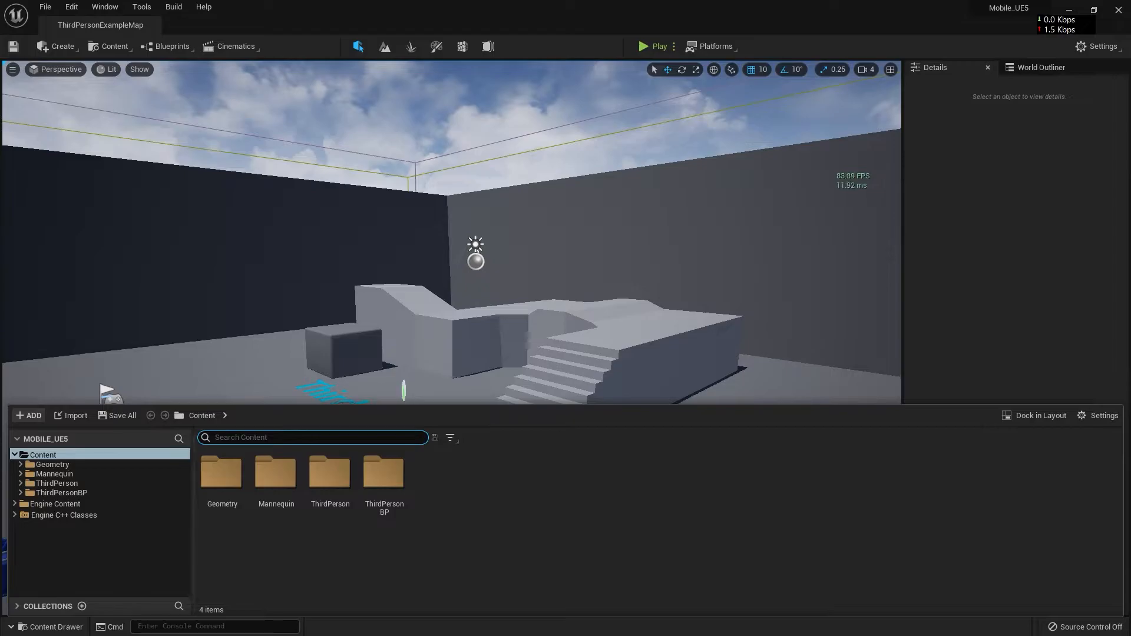
right_click_drag(377, 270, 404, 277)
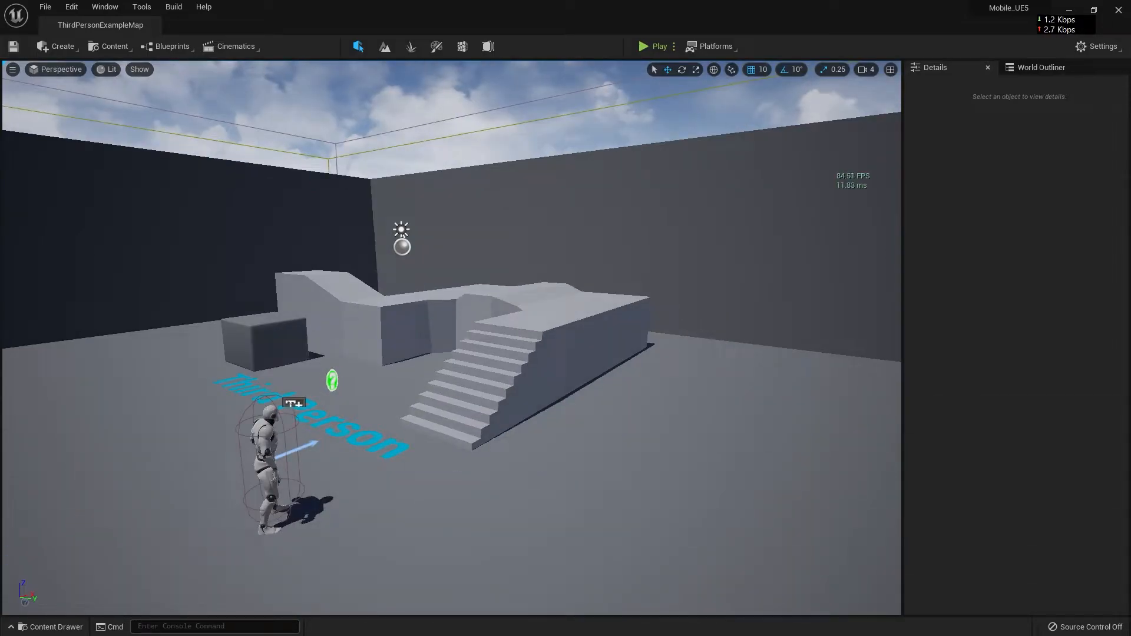
- Open the Textures folder under Mannequin > Character in the project content
left_click(50, 626)
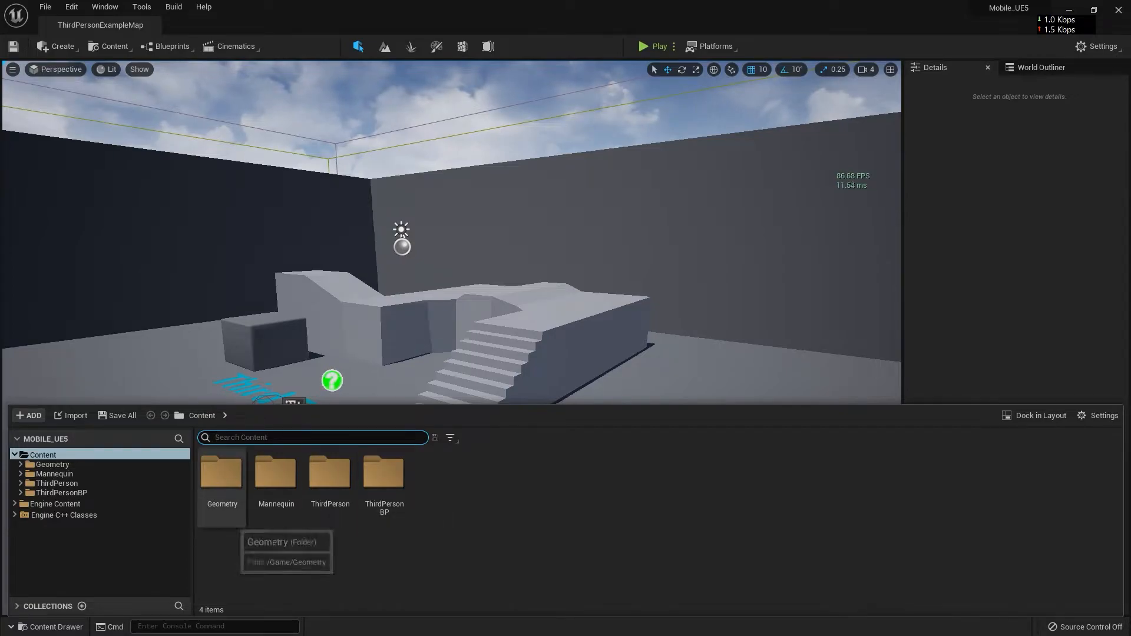
double_click(275, 474)
double_click(275, 471)
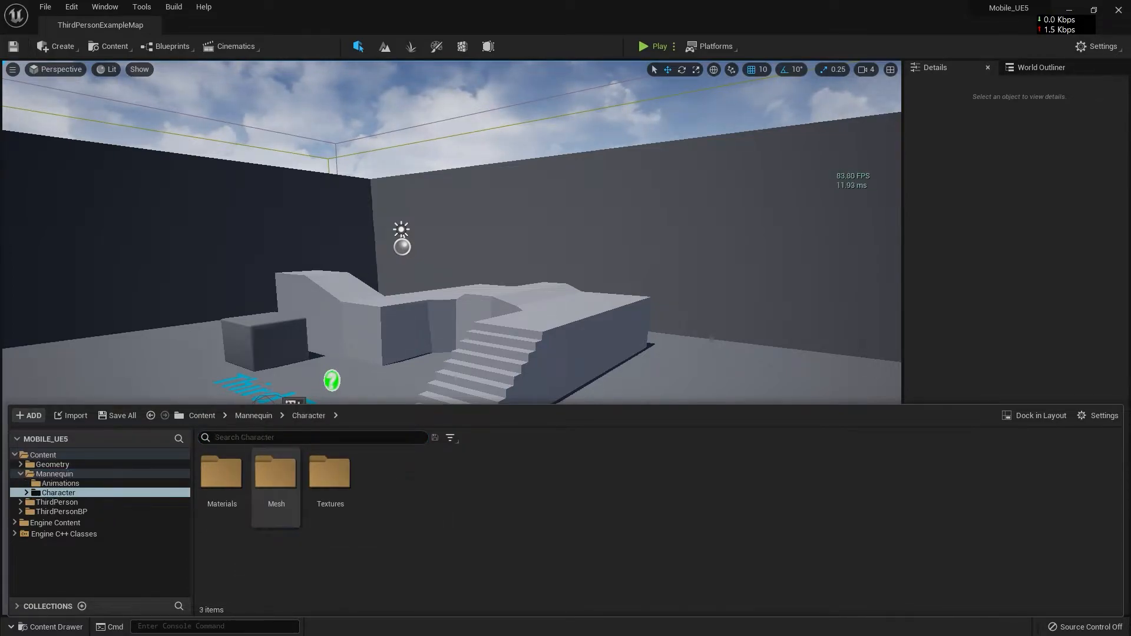
double_click(329, 471)
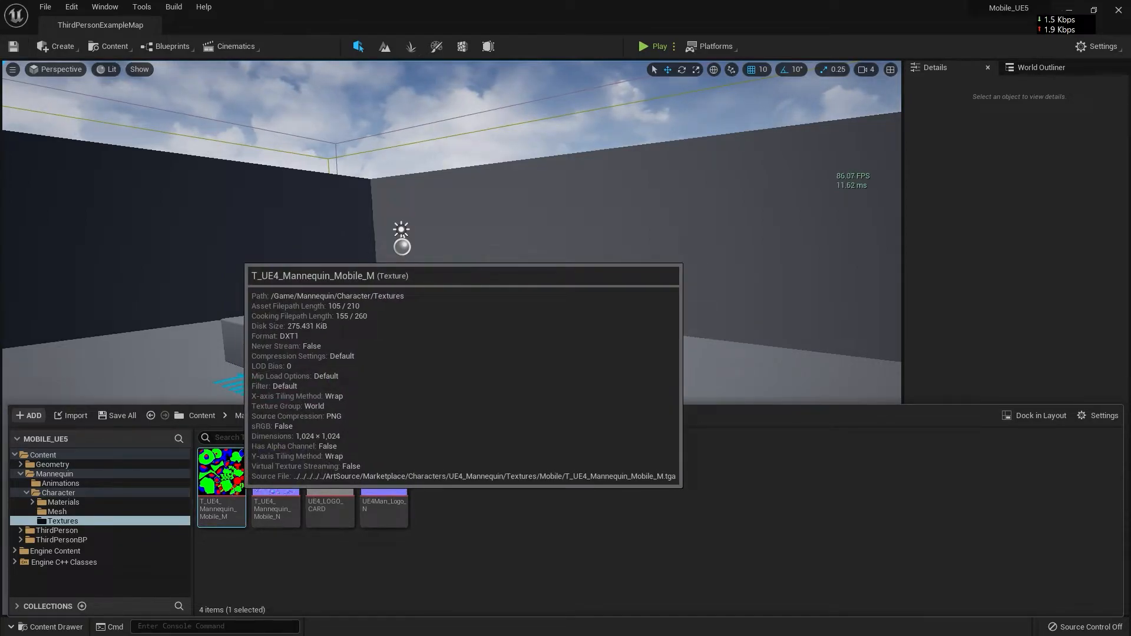
- Duplicate the T_UE4_Mannequin_Mobile_M texture under the suggested name and save the assets
key("ctrl+d")
key("Return")
key("ctrl+shift+s")
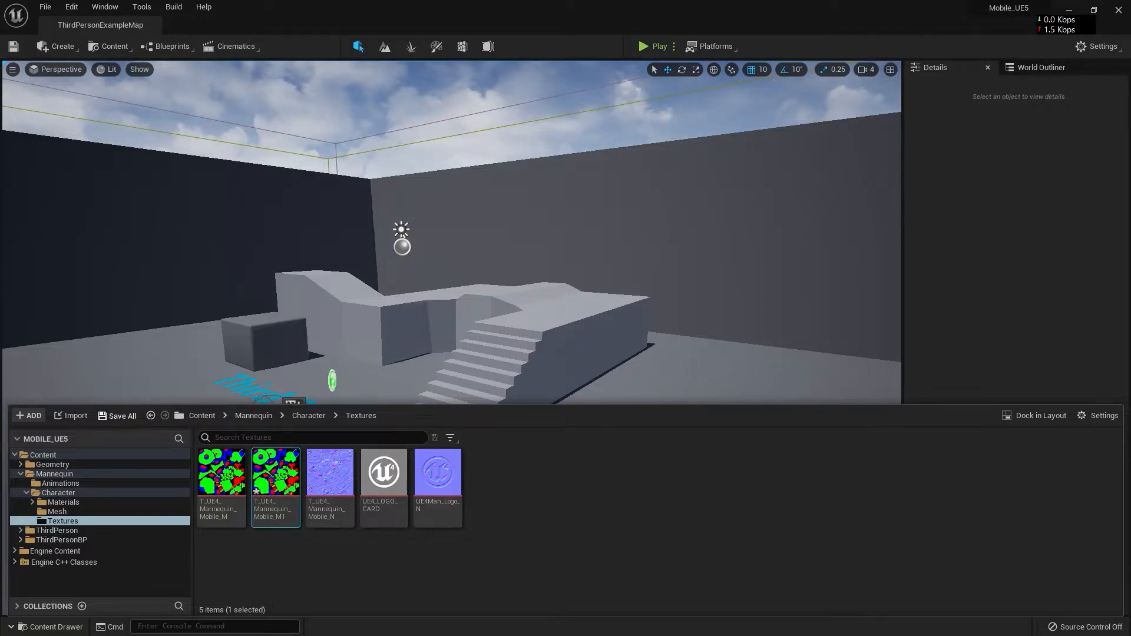
left_click(637, 453)
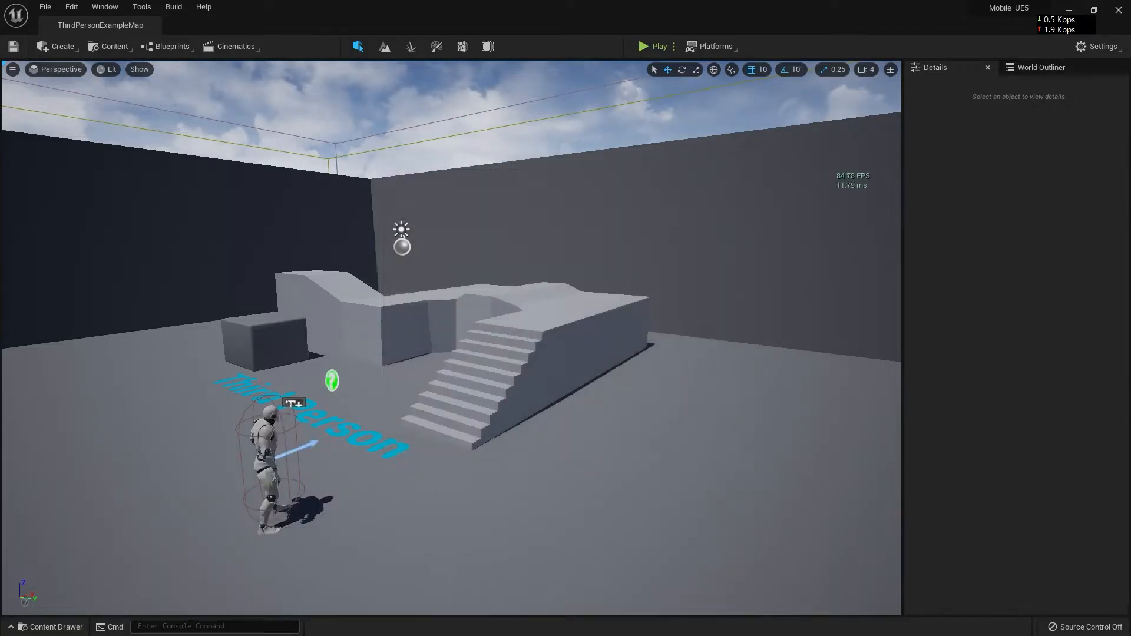
- Open the T_UE4_Mannequin_Mobile_M1 texture copy in its editor and enlarge that editor window to full screen
left_click(50, 626)
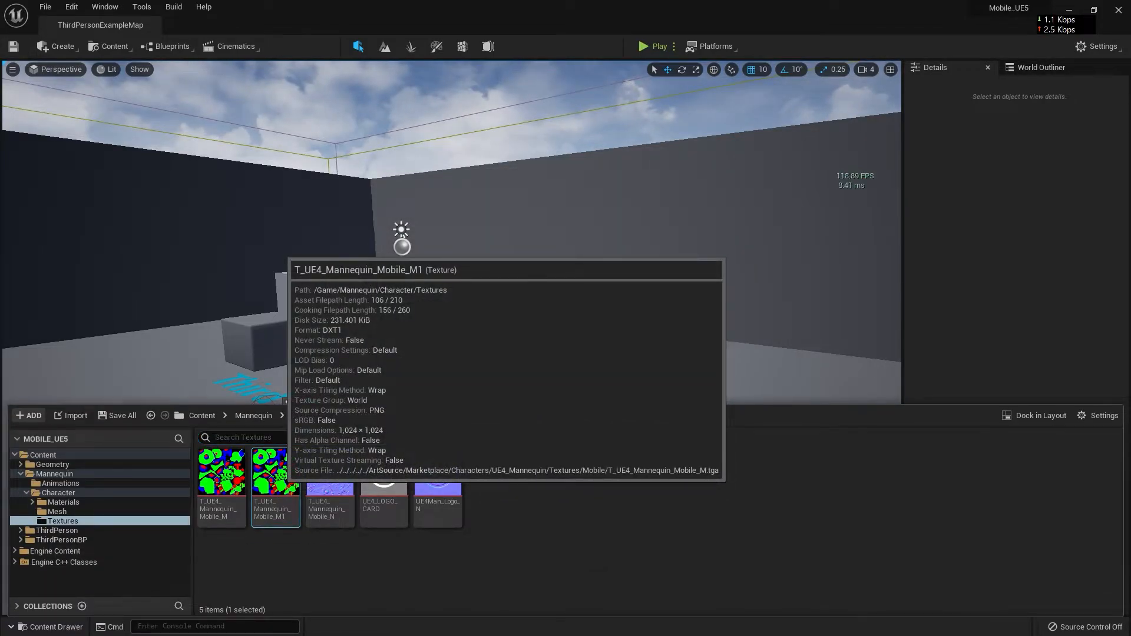
double_click(276, 477)
left_click_drag(595, 252, 400, 149)
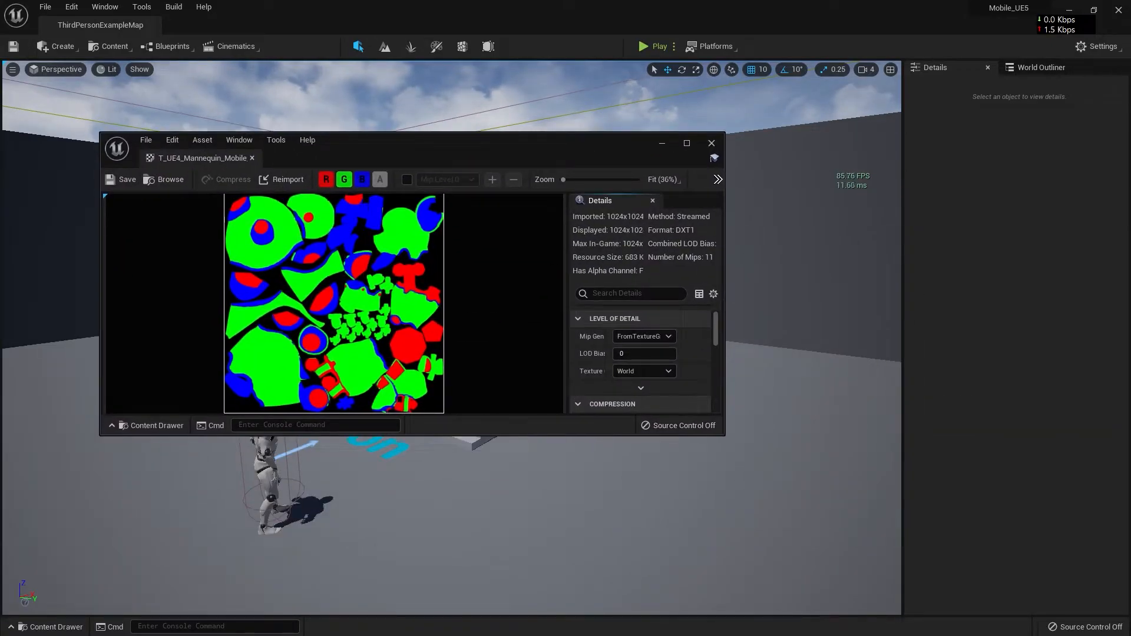
left_click_drag(723, 436, 991, 577)
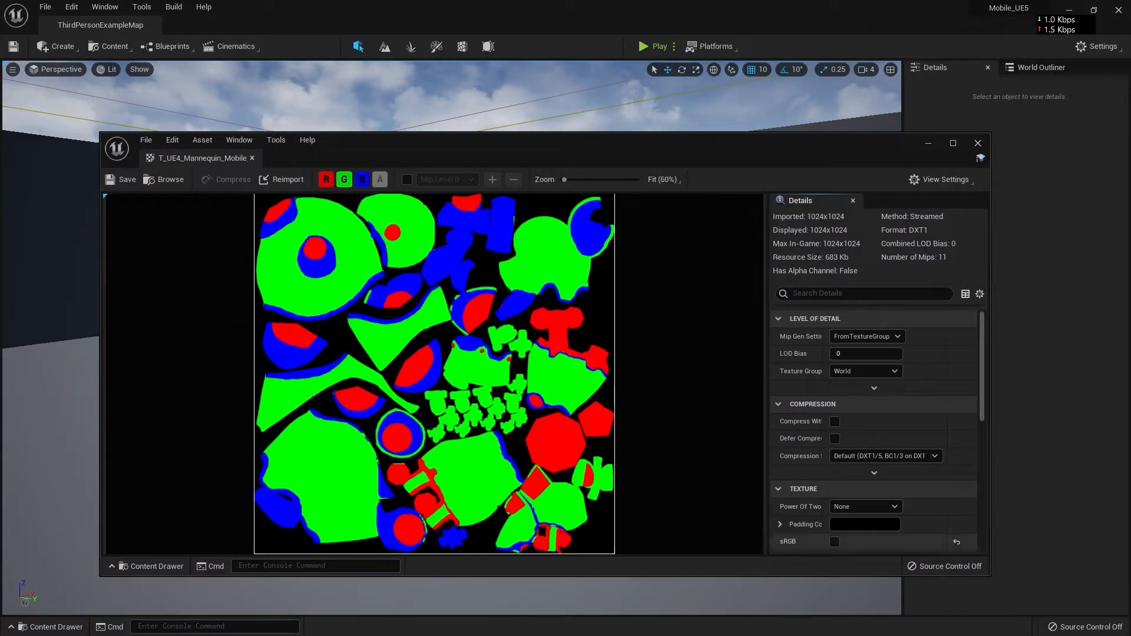
left_click_drag(654, 144, 546, 110)
left_click(846, 109)
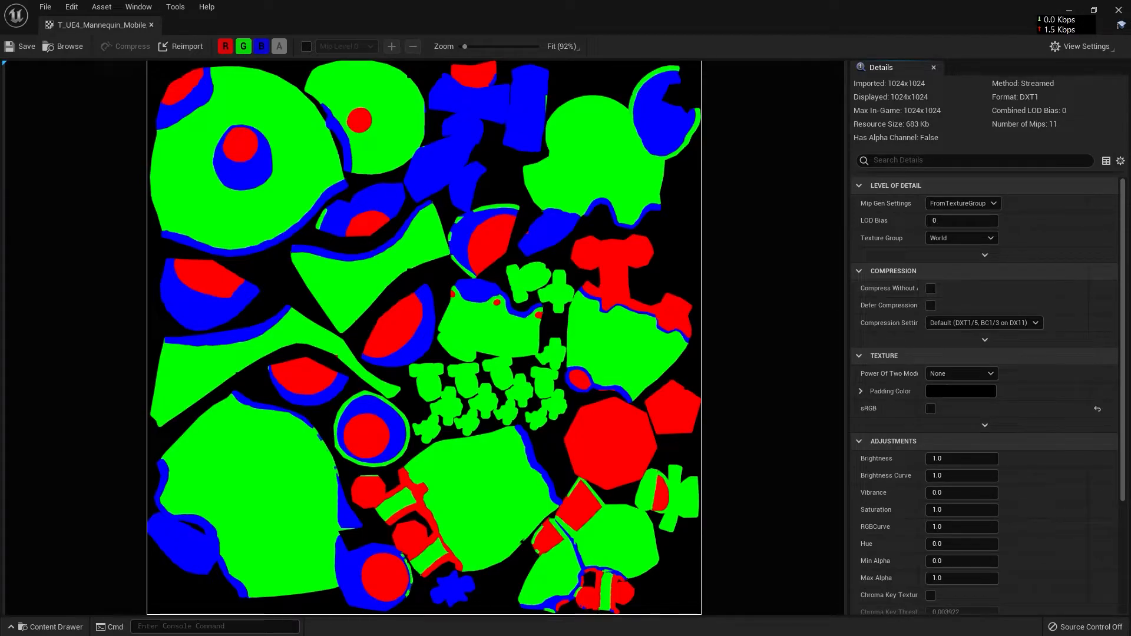
- Enable Compress Without Alpha and Virtual Texture Streaming on the mannequin mask texture copy and save all assets
left_click_drag(918, 288, 956, 288)
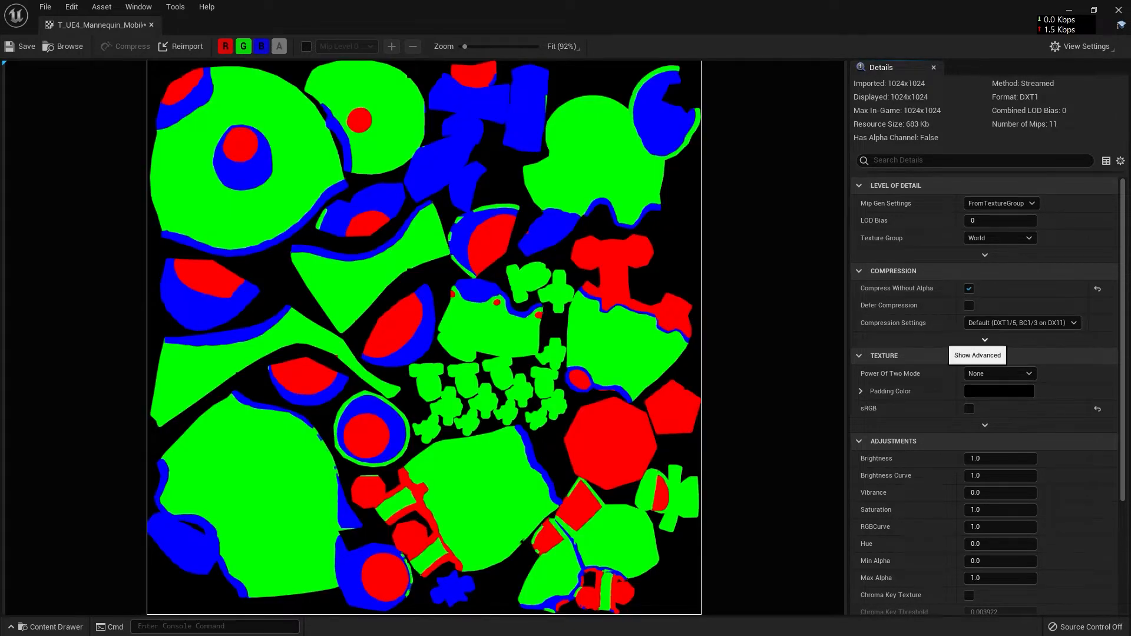
scroll(983, 335, "down", 5)
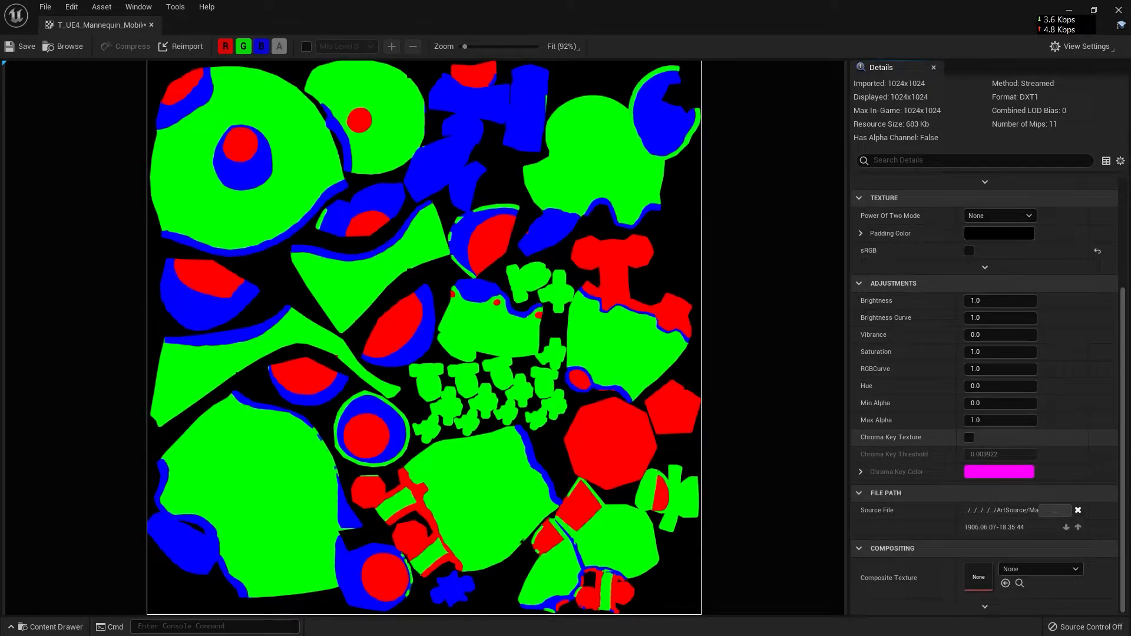
scroll(907, 465, "up", 2)
scroll(913, 459, "up", 1)
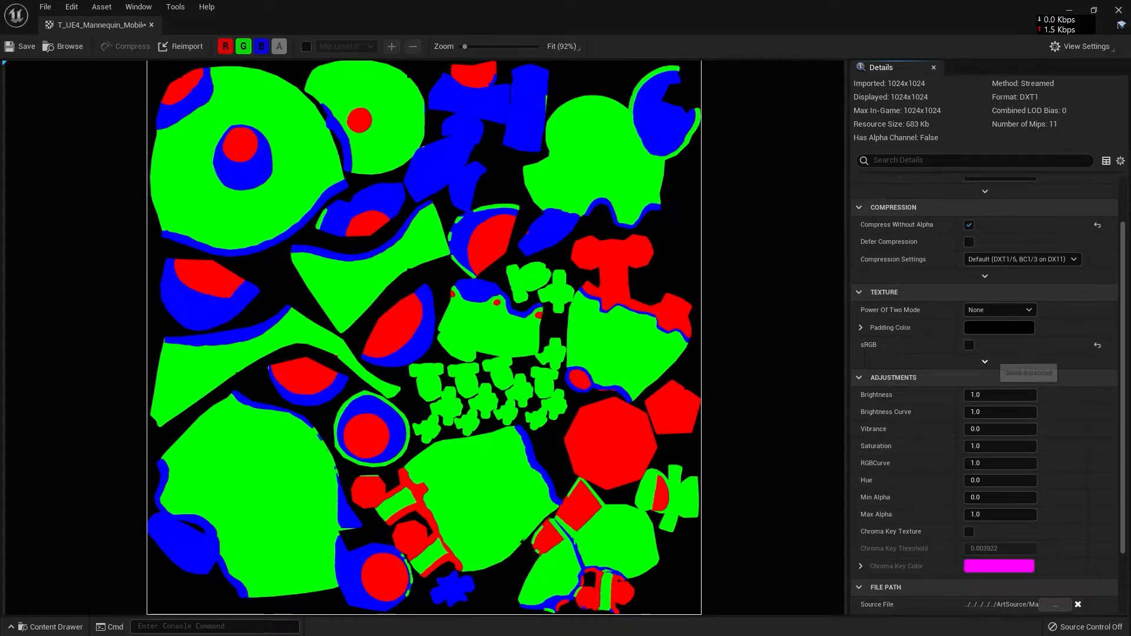
left_click(984, 361)
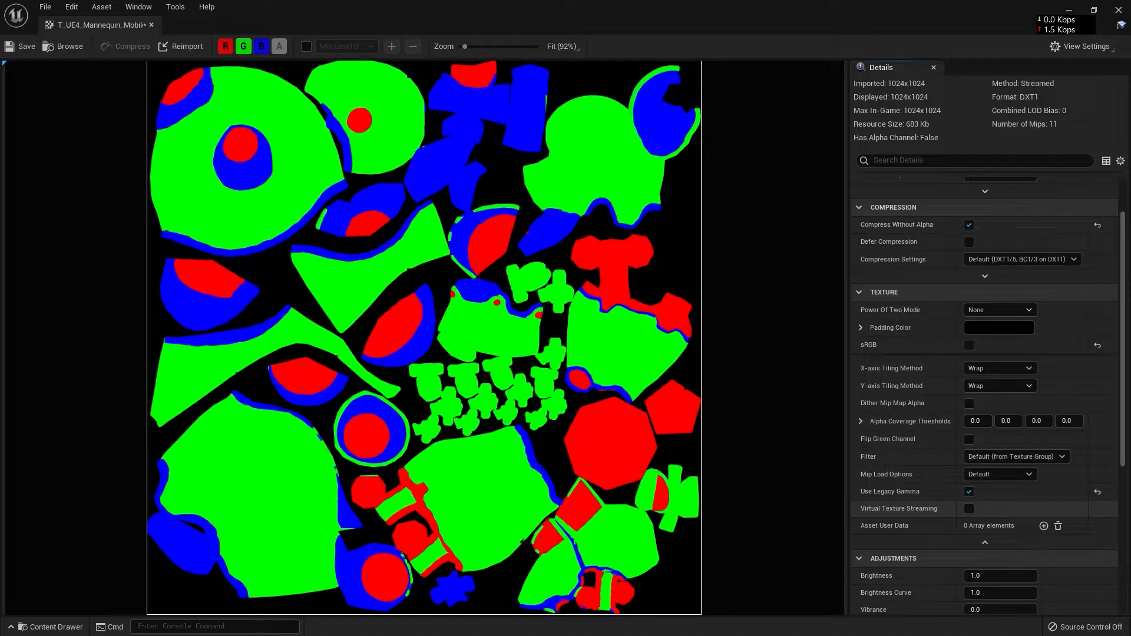
left_click(969, 509)
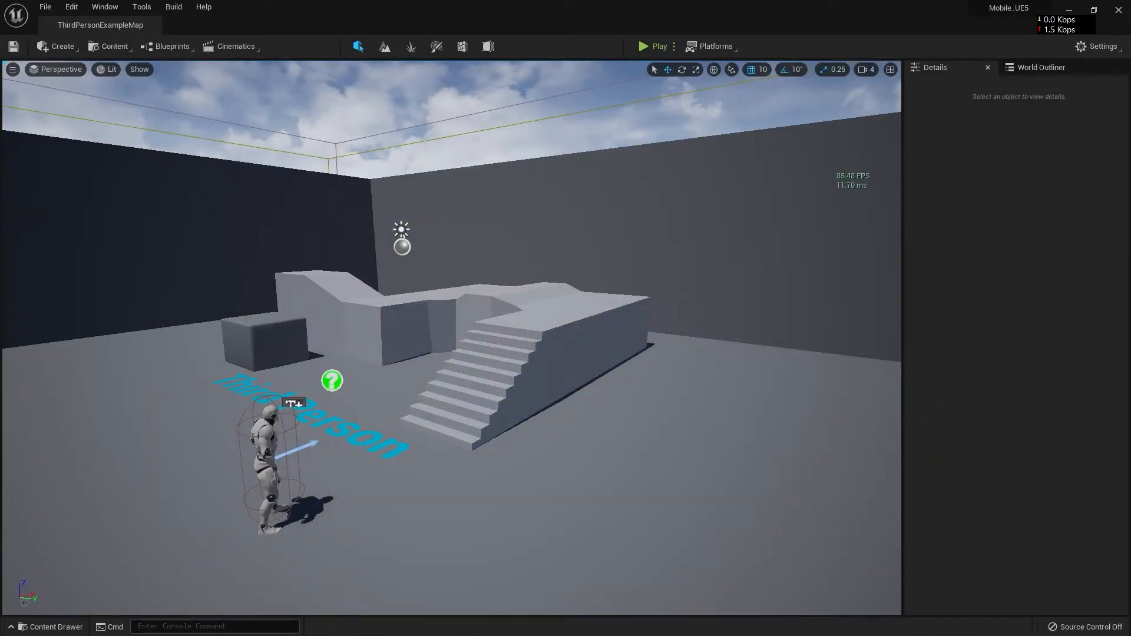
key("ctrl+space")
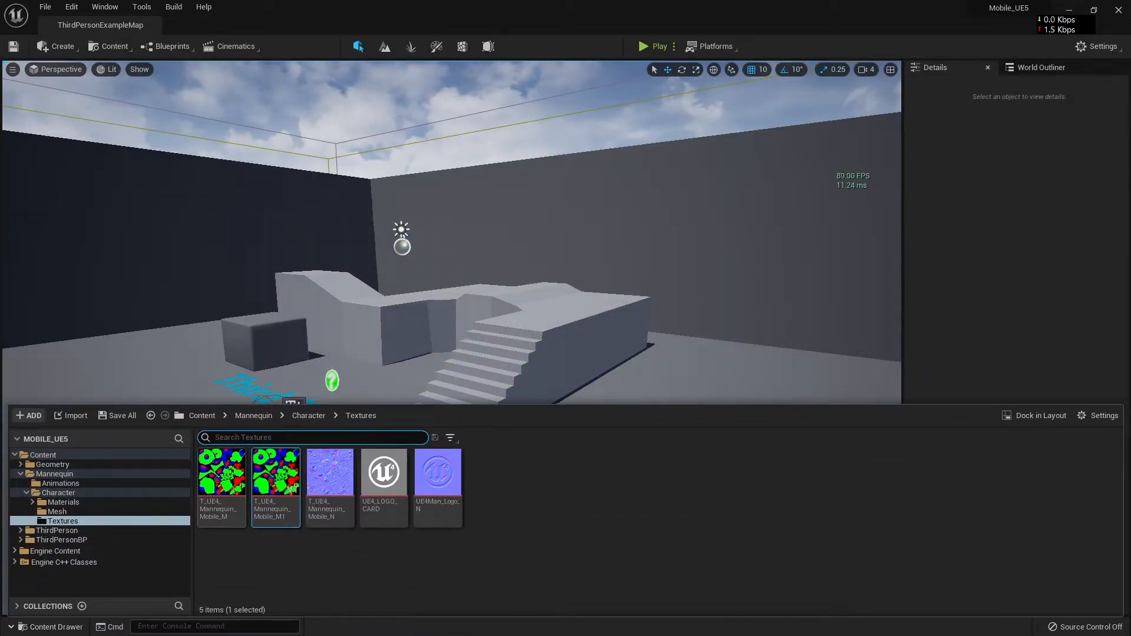
left_click(118, 416)
mouse_move(272, 487)
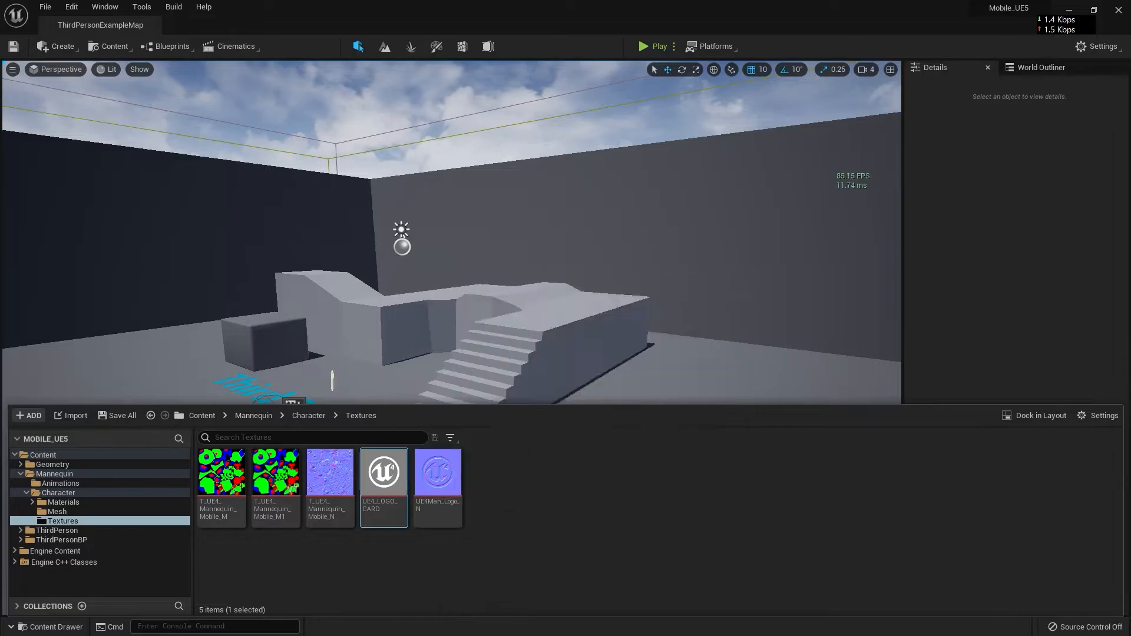
- Duplicate the UE4_LOGO_CARD texture and enable Compress Without Alpha and Virtual Texture Streaming on the copy
key("ctrl+w")
key("Return")
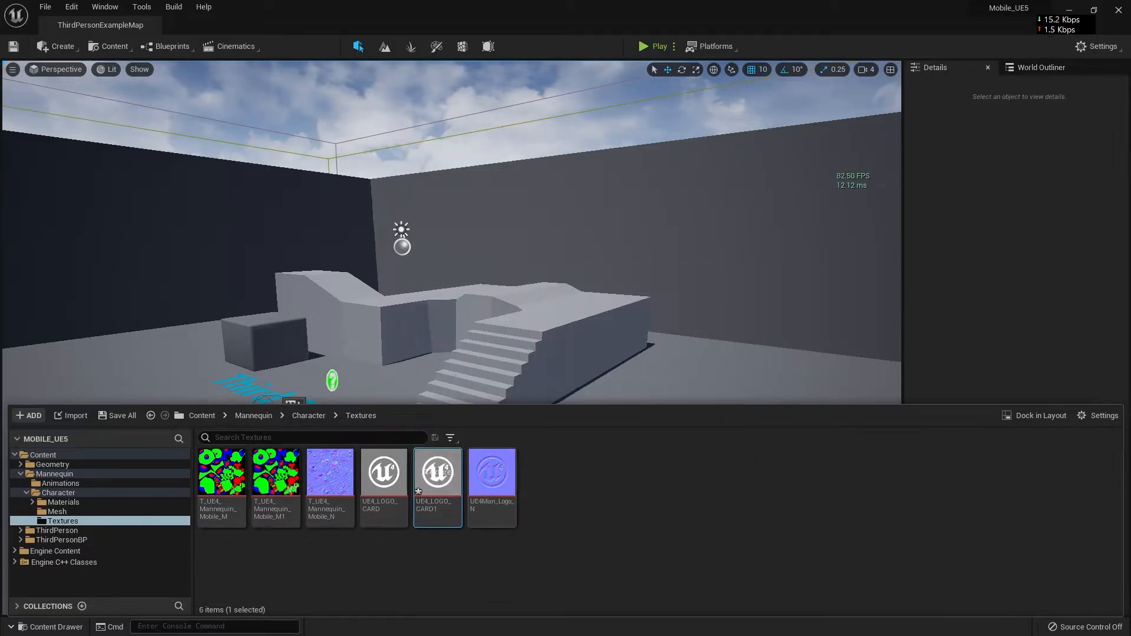
double_click(436, 485)
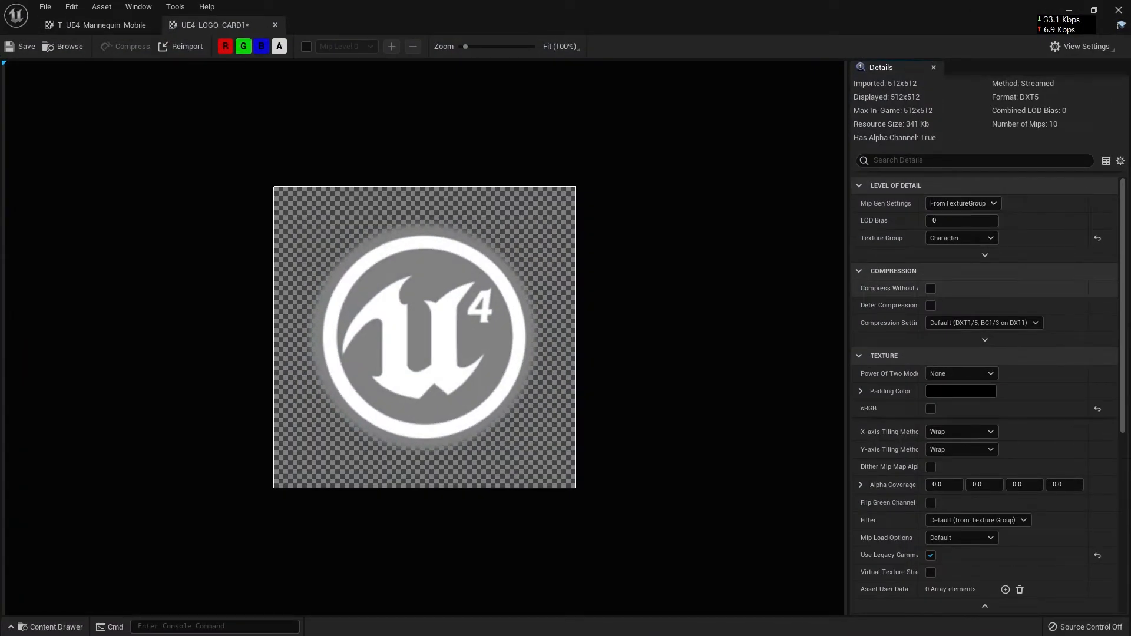
left_click(930, 288)
scroll(930, 461, "down", 5)
scroll(984, 412, "down", 4)
left_click(931, 271)
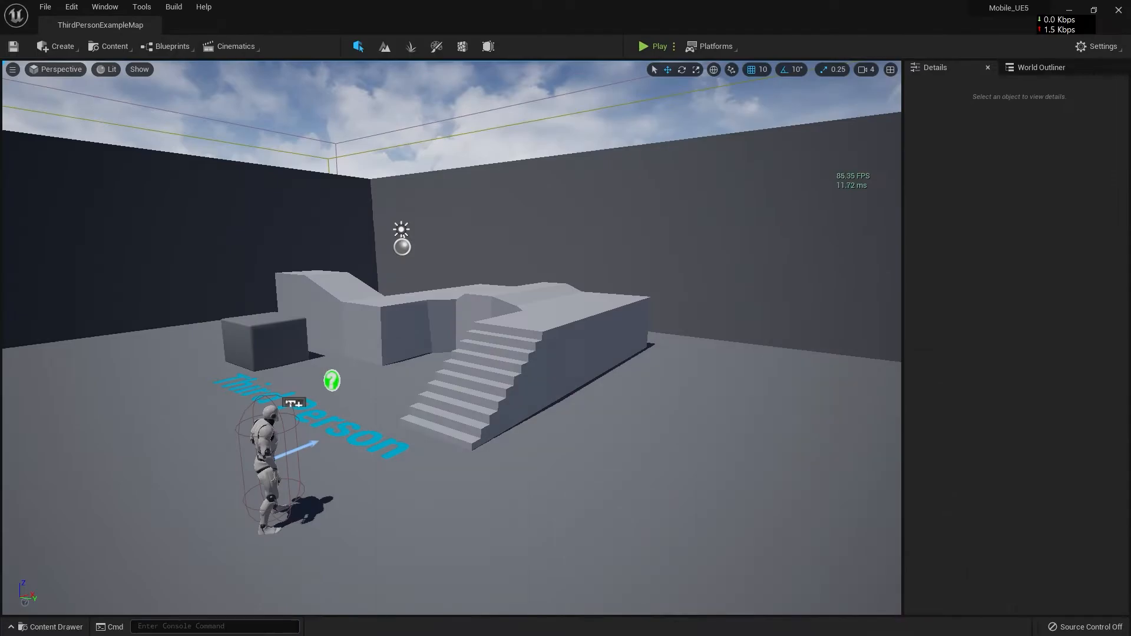
key("ctrl+space")
left_click(464, 502)
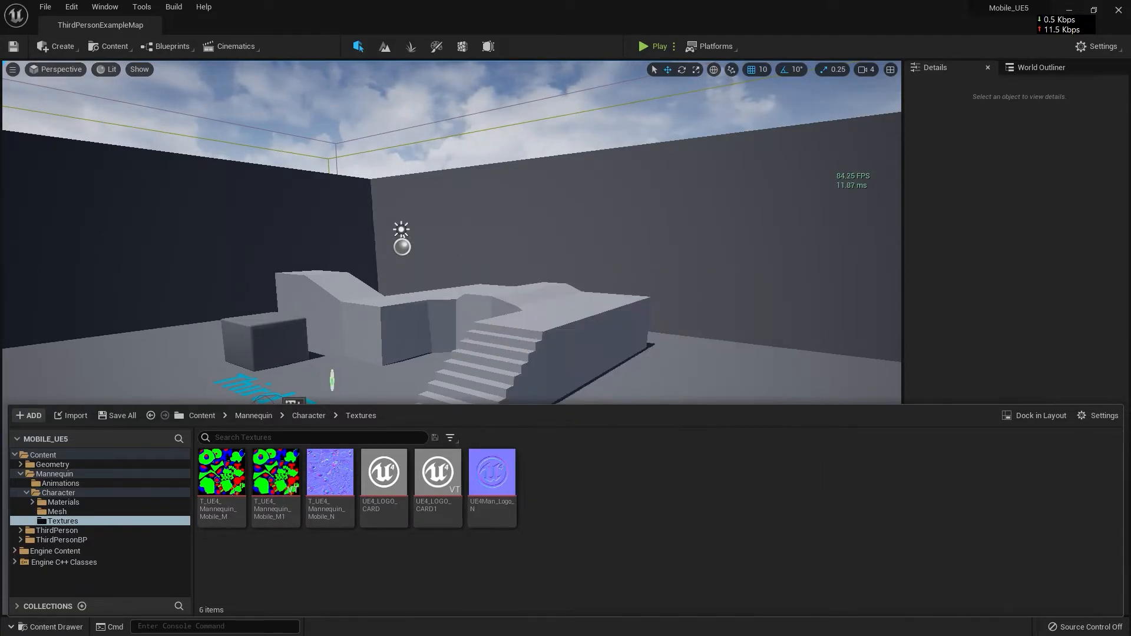
mouse_move(455, 499)
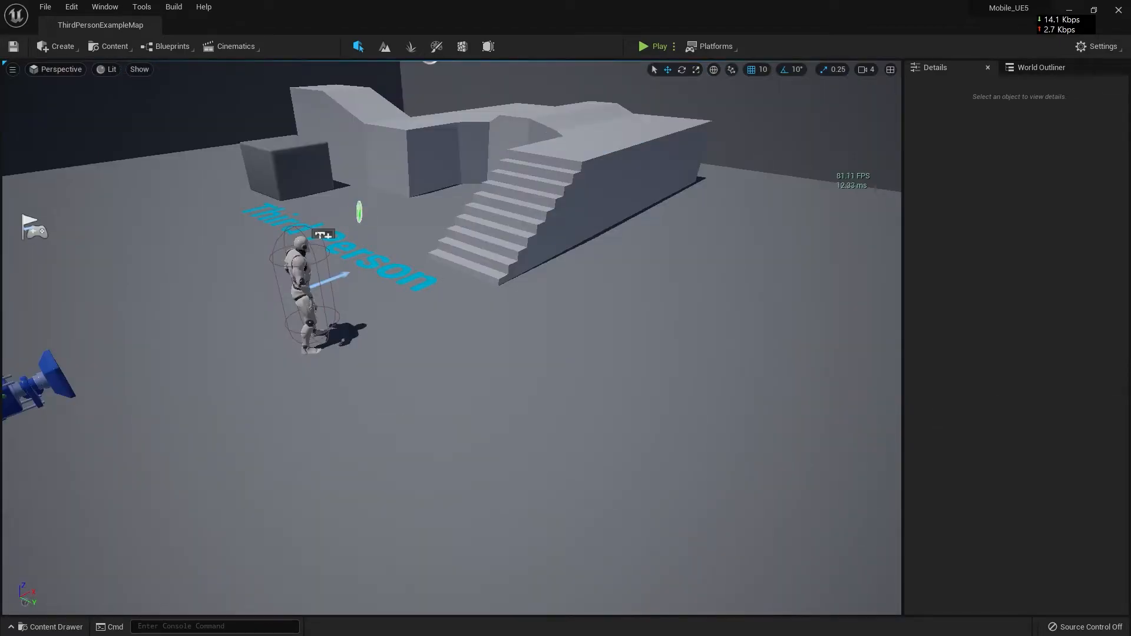
- Select the third person character in the level, locate its skeletal mesh and open SK_Mannequin in the mesh editor
left_click(300, 277)
right_click_drag(300, 277, 218, 231)
left_click(1022, 440)
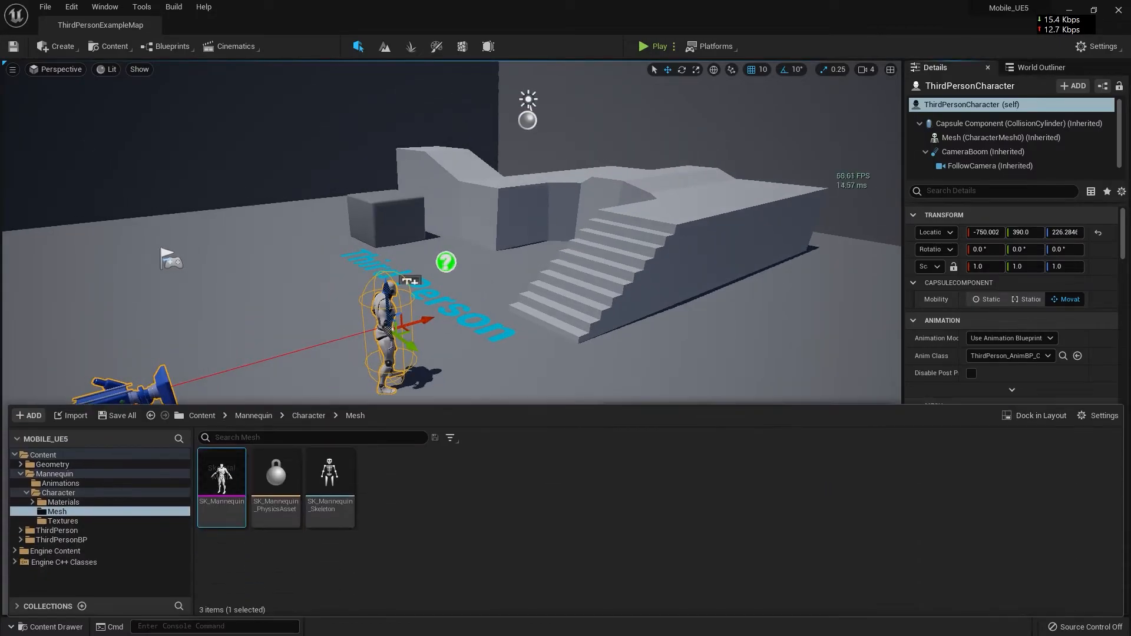
double_click(228, 475)
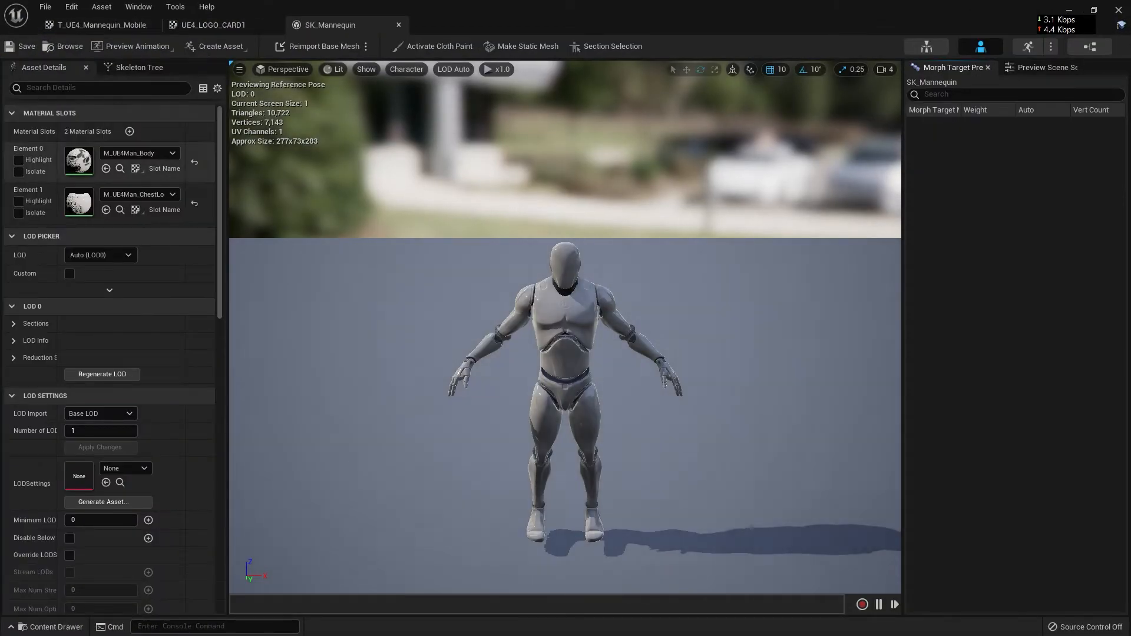
- Open the mannequin's M_UE4Man_Body material and examine its packed mask Texture Sample and NormalMap nodes
left_click(120, 169)
double_click(81, 163)
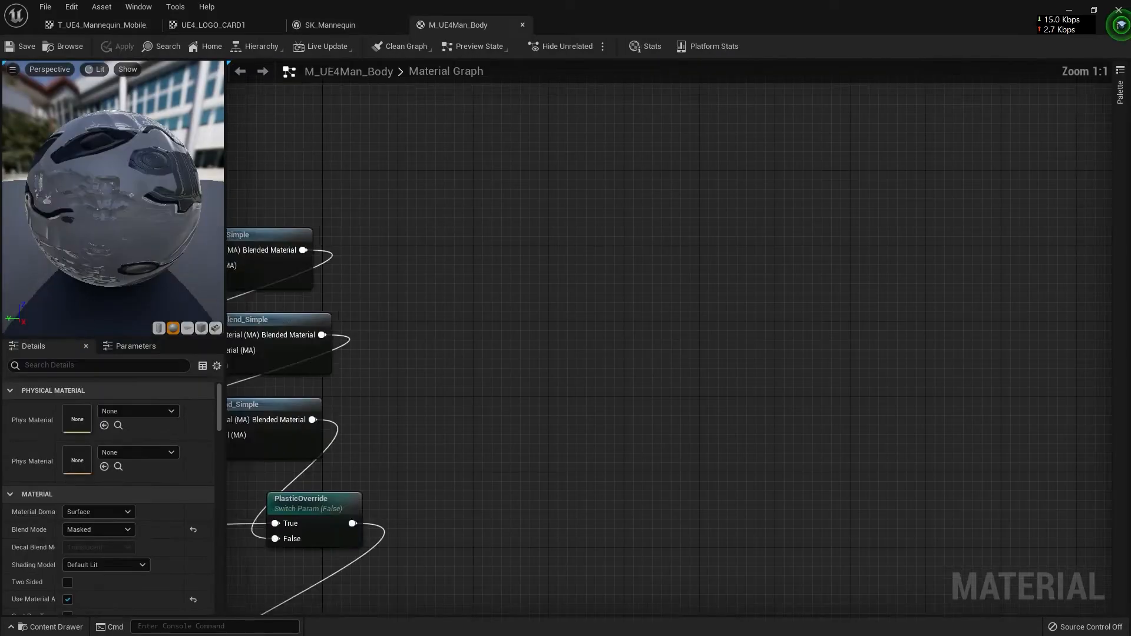
scroll(365, 263, "down", 5)
right_click_drag(366, 263, 790, 424)
scroll(621, 373, "up", 5)
right_click_drag(620, 372, 551, 295)
left_click(410, 352)
left_click(720, 577)
left_click(444, 370)
left_click(713, 559)
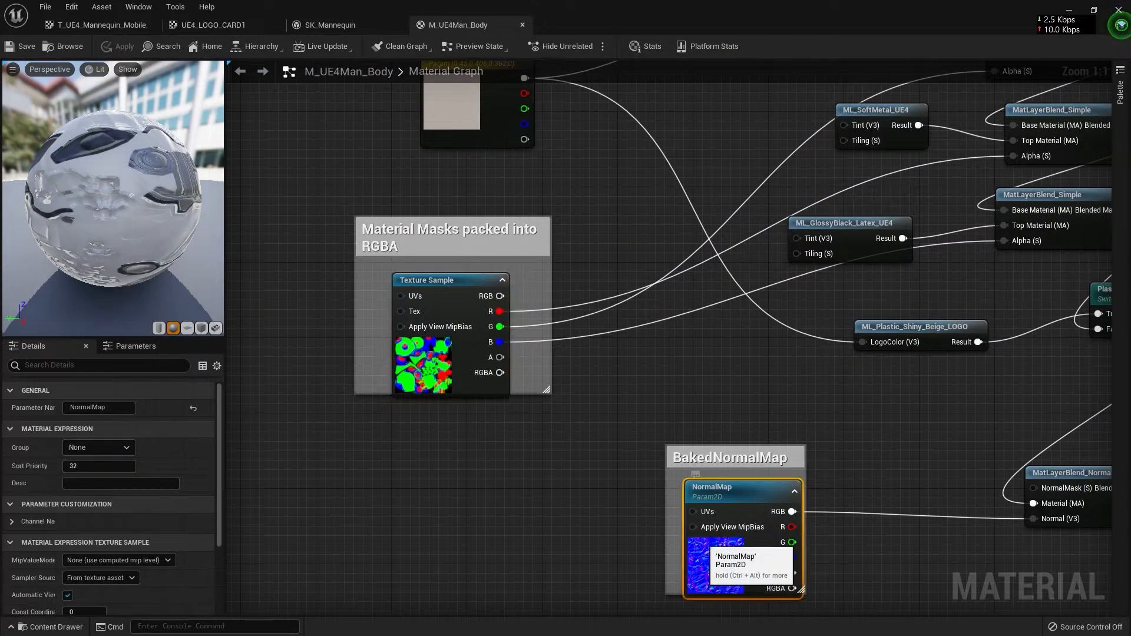
- Return to the character's Textures folder and delete the duplicates T_UE4_Mannequin_Mobile_M1 and UE4_LOGO_CARD1
left_click(1068, 10)
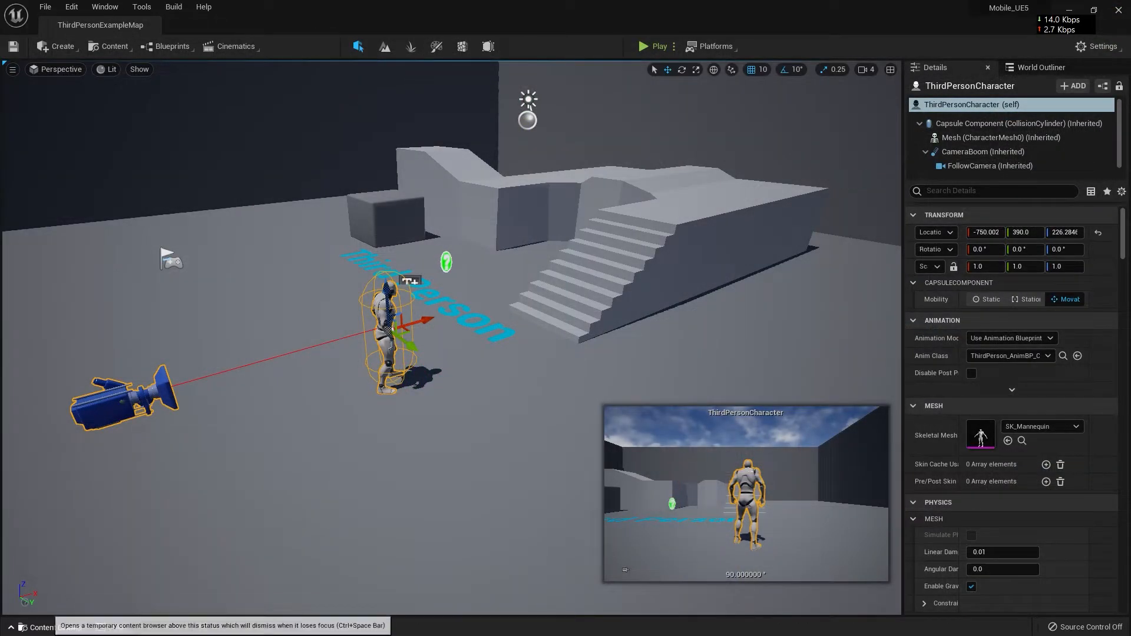
left_click(35, 627)
left_click(309, 416)
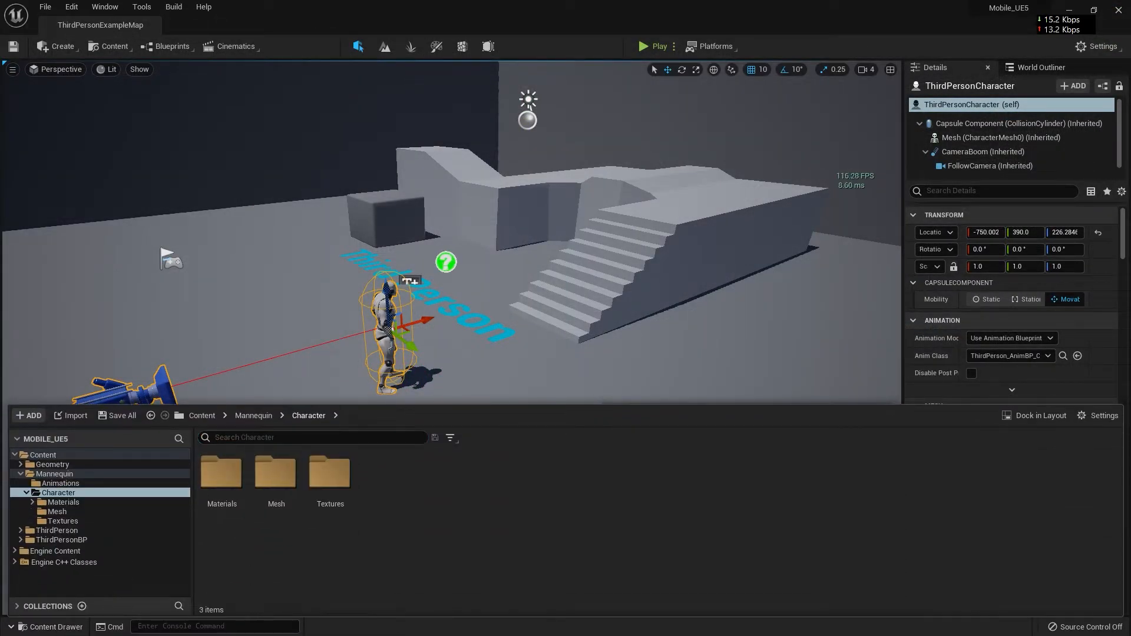
double_click(332, 486)
left_click(276, 486)
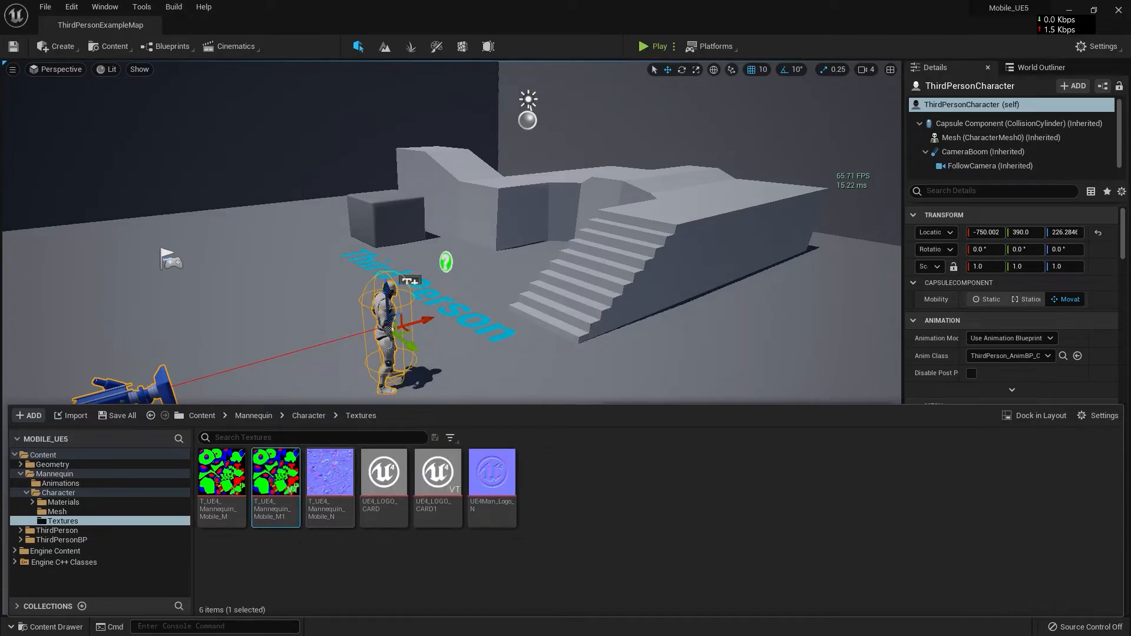
left_click(442, 482, "ctrl")
right_click(447, 481)
left_click(489, 281)
left_click(481, 511)
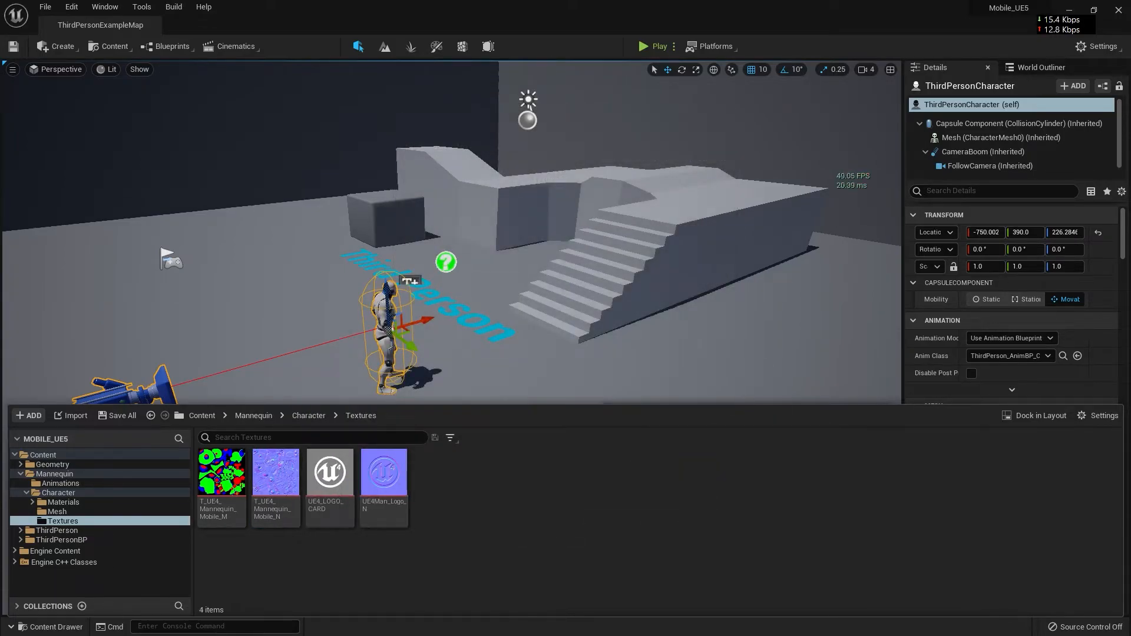
- Select all four textures in the Textures folder and open them together for bulk editing in the Property Matrix
left_click(390, 492)
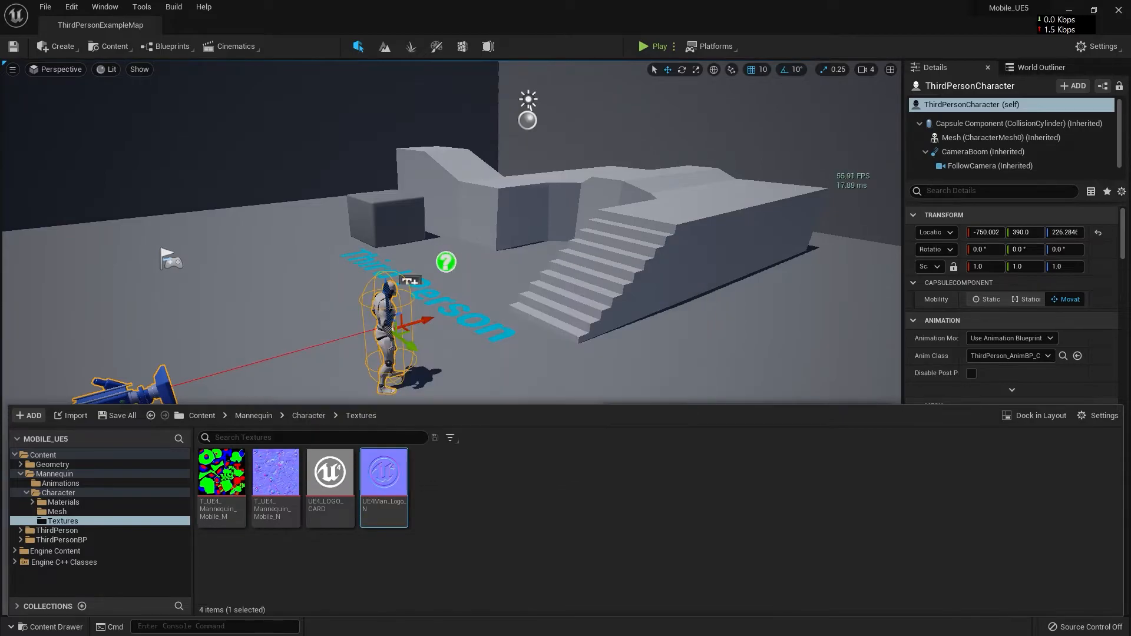
key("ctrl+a")
right_click(377, 484)
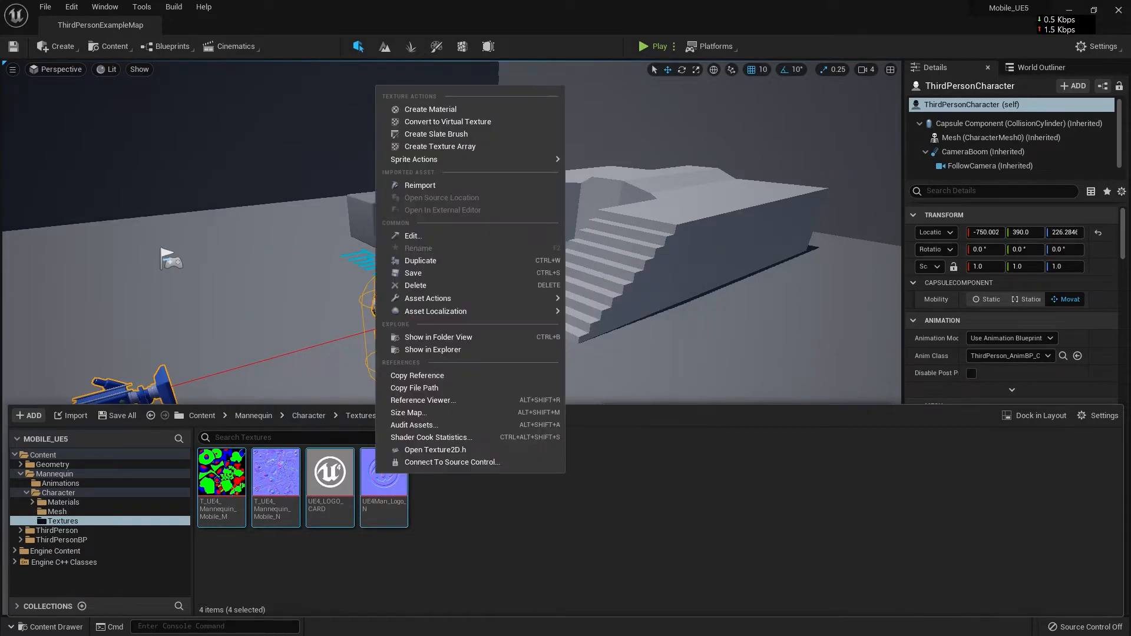
mouse_move(460, 298)
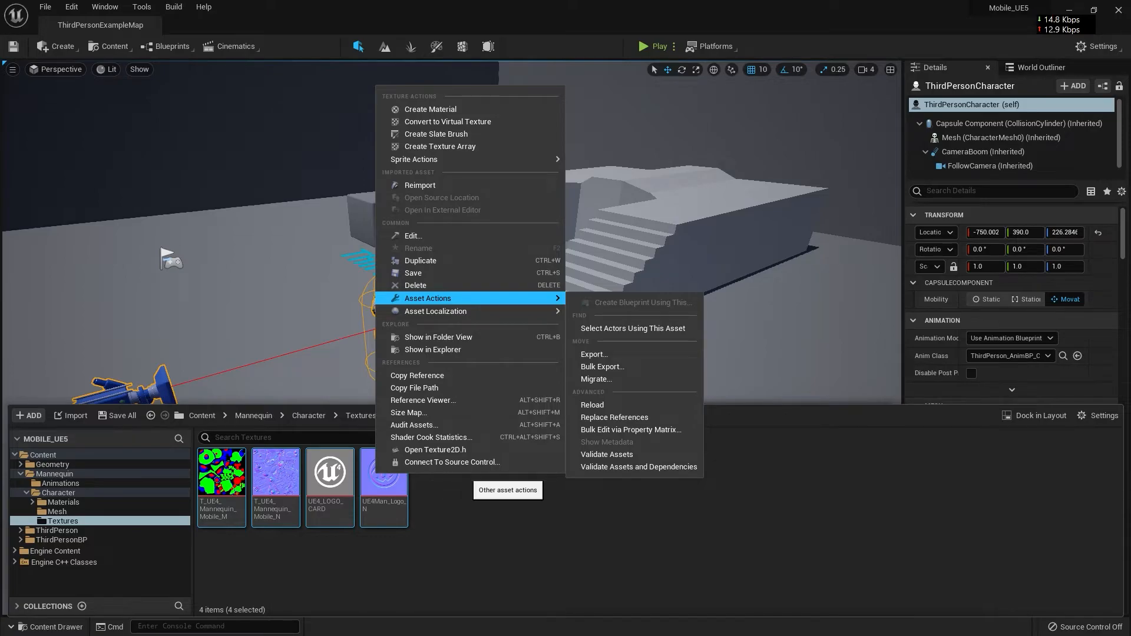
left_click(630, 429)
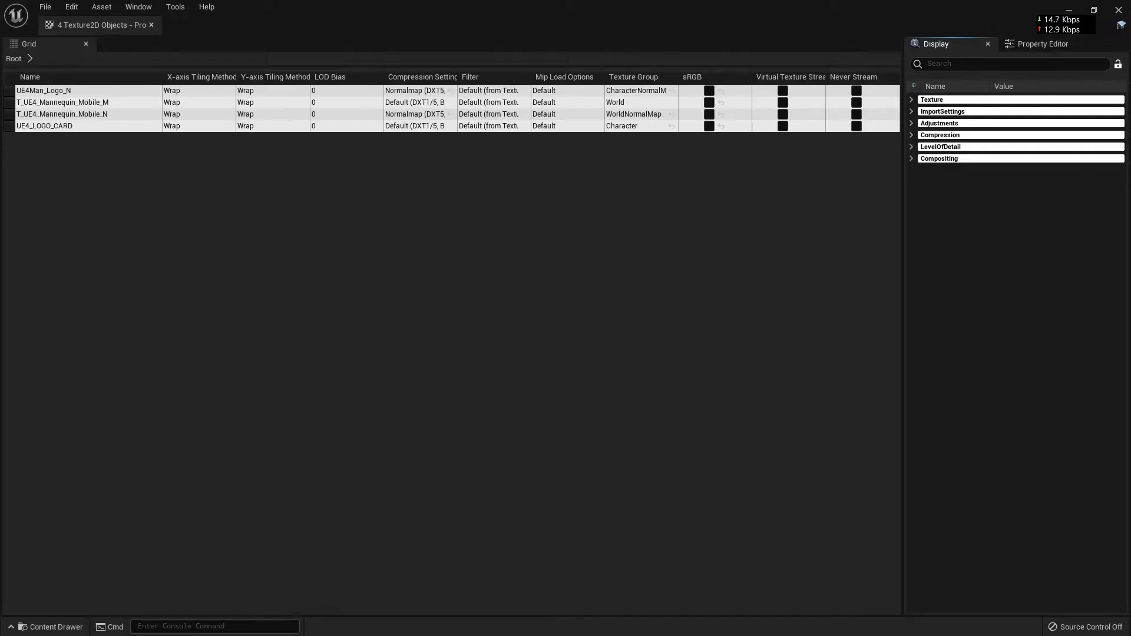
- Enable Compress Without Alpha for all four textures and check their LevelOfDetail and Compositing settings
left_click(911, 135)
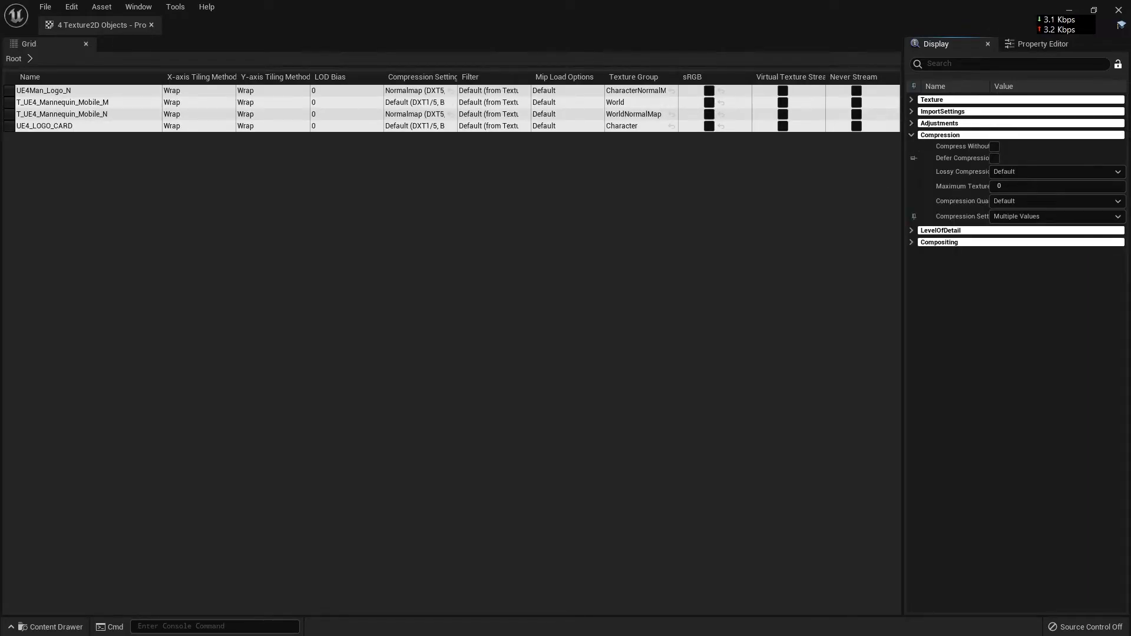
left_click(994, 147)
left_click(911, 230)
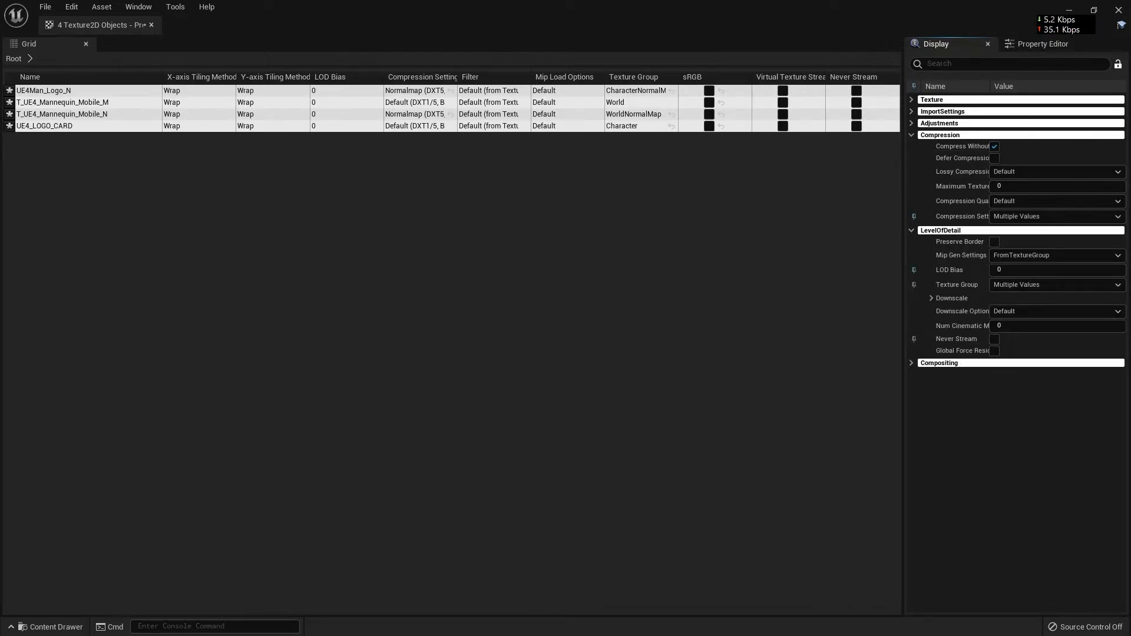
left_click(912, 231)
left_click(911, 243)
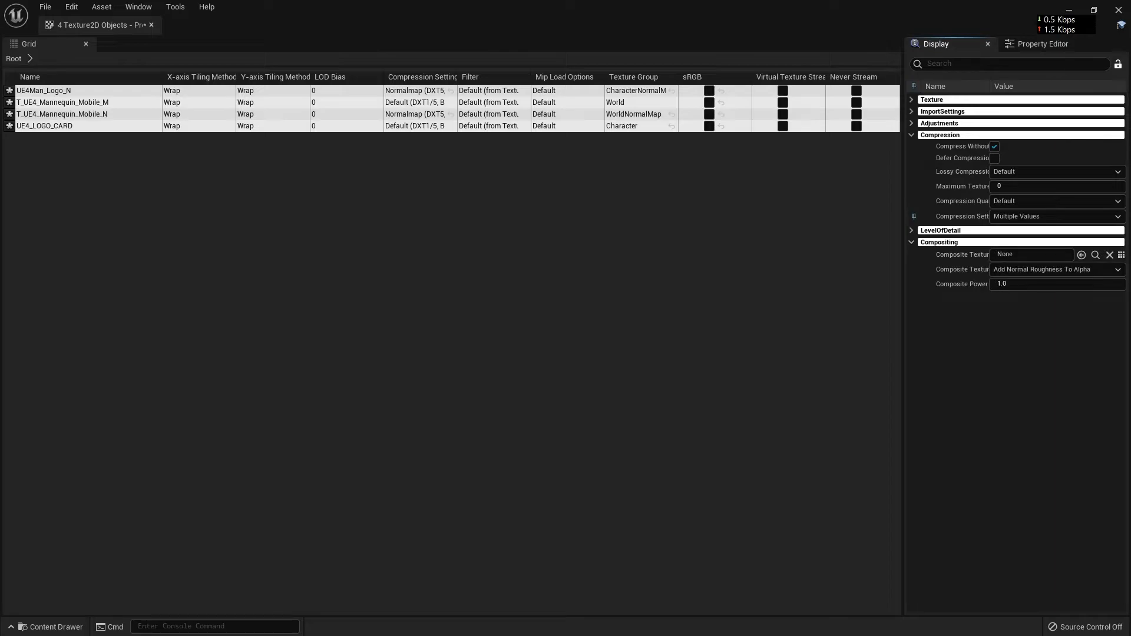
left_click(911, 242)
- Enable Virtual Texture Streaming for all four textures and save the changes
left_click(911, 99)
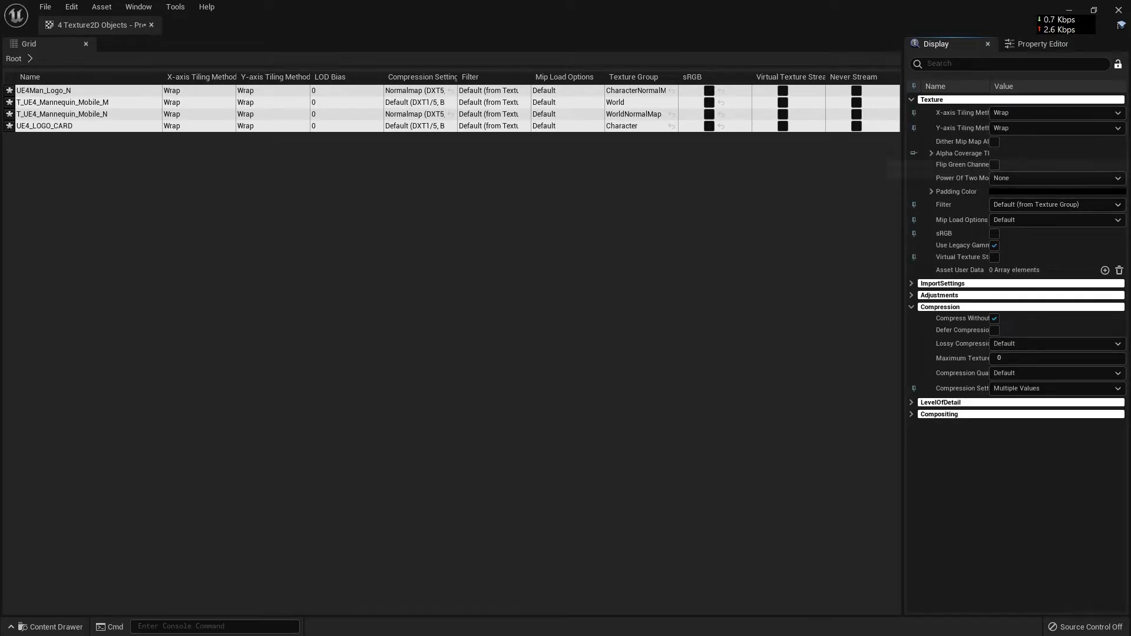
left_click(994, 257)
left_click(45, 7)
left_click(75, 63)
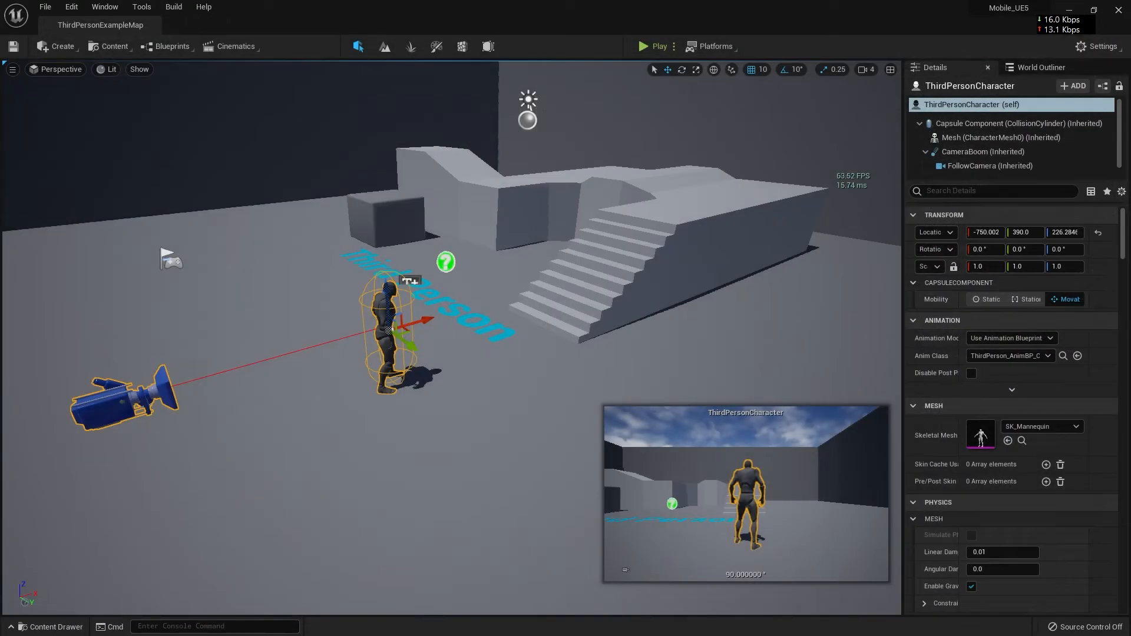
- Inspect the third person character in the level and the four textures in the Textures folder
left_click(471, 412)
right_click_drag(471, 412, 498, 412)
key("w")
key("a")
key("s")
key("ctrl+space")
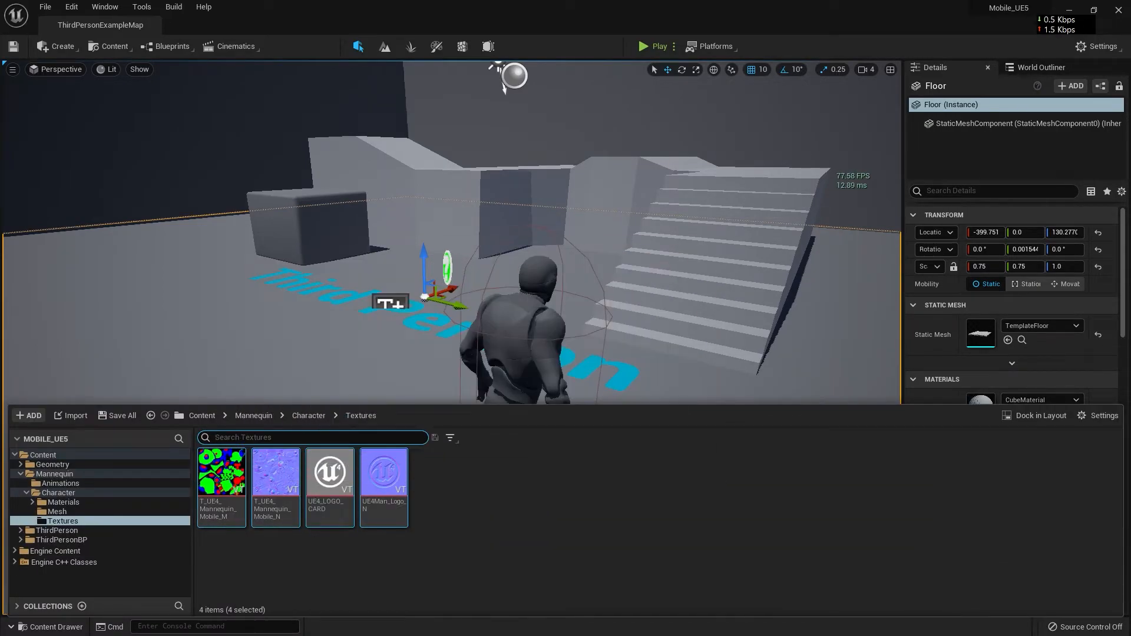
key("ctrl+space")
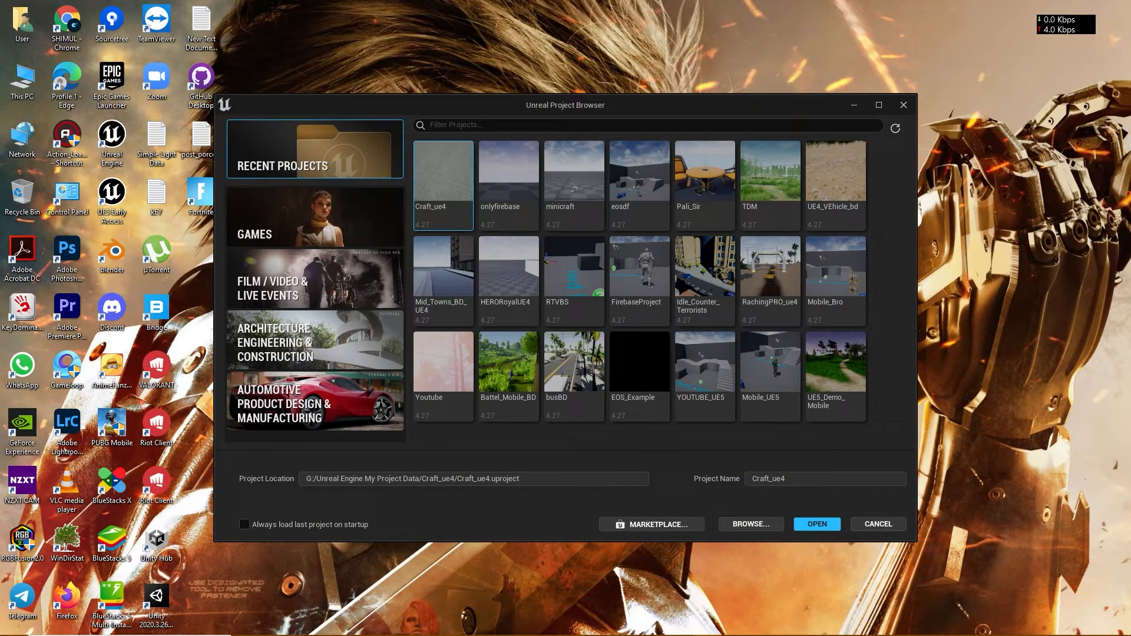
- Reopen the Mobile_UE5 project from the recent projects and focus the view on the third person character
left_click(768, 389)
left_click(817, 525)
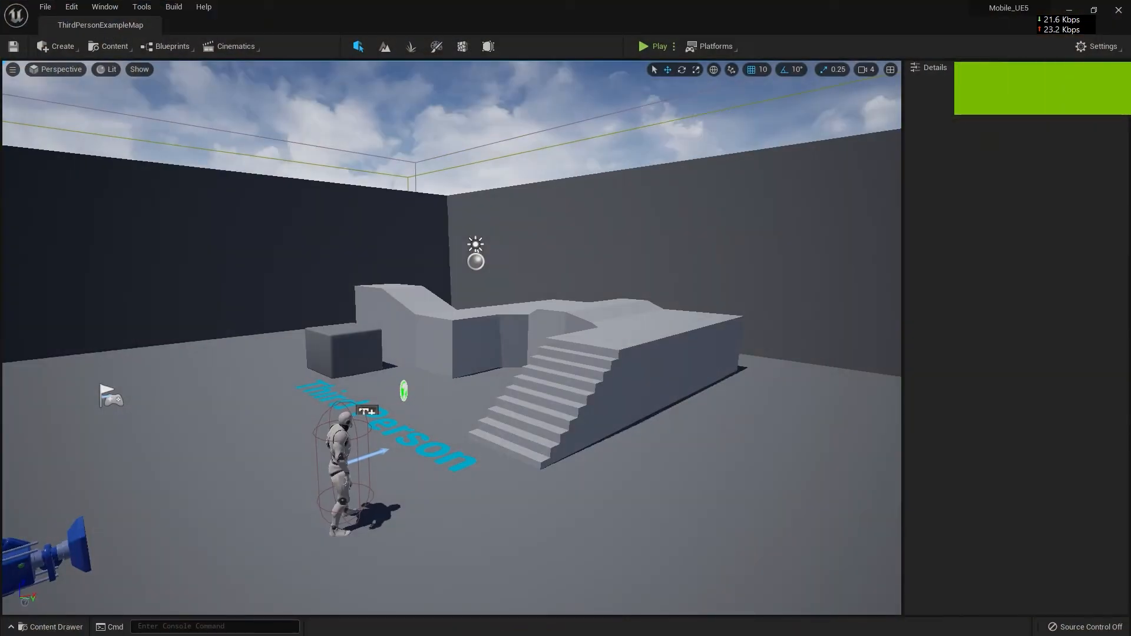
right_click_drag(471, 318, 283, 329)
key("w")
key("d")
key("w")
left_click(565, 318)
key("f")
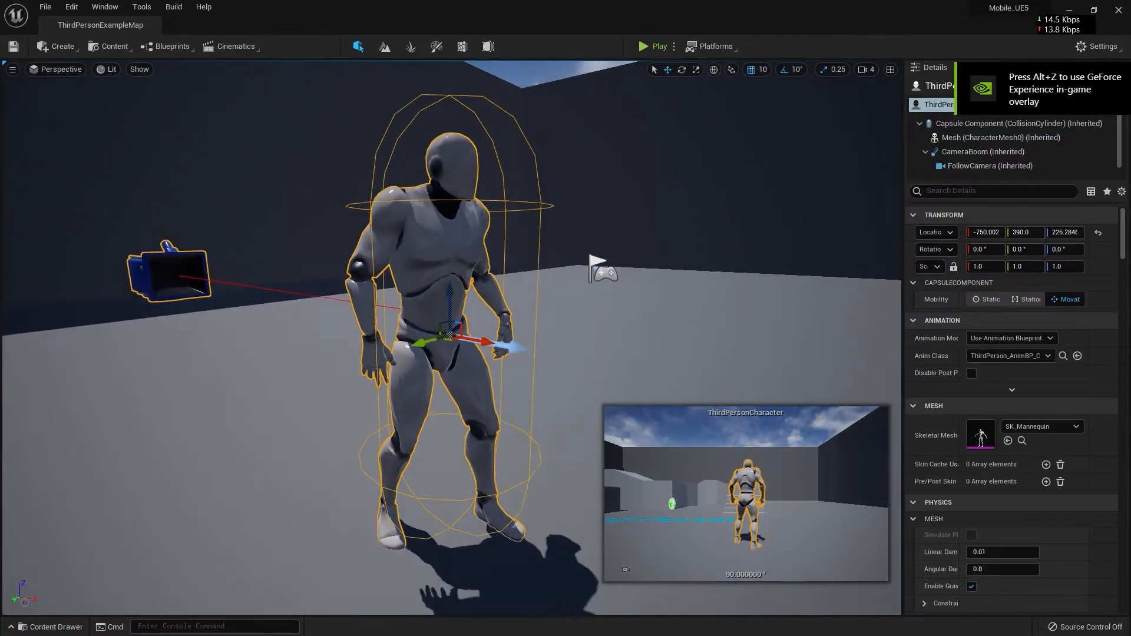
- View the character from behind and turn on the FPS display in the level viewport
key("s")
left_click(666, 194)
key("a")
right_click_drag(666, 194, 871, 247)
key("w")
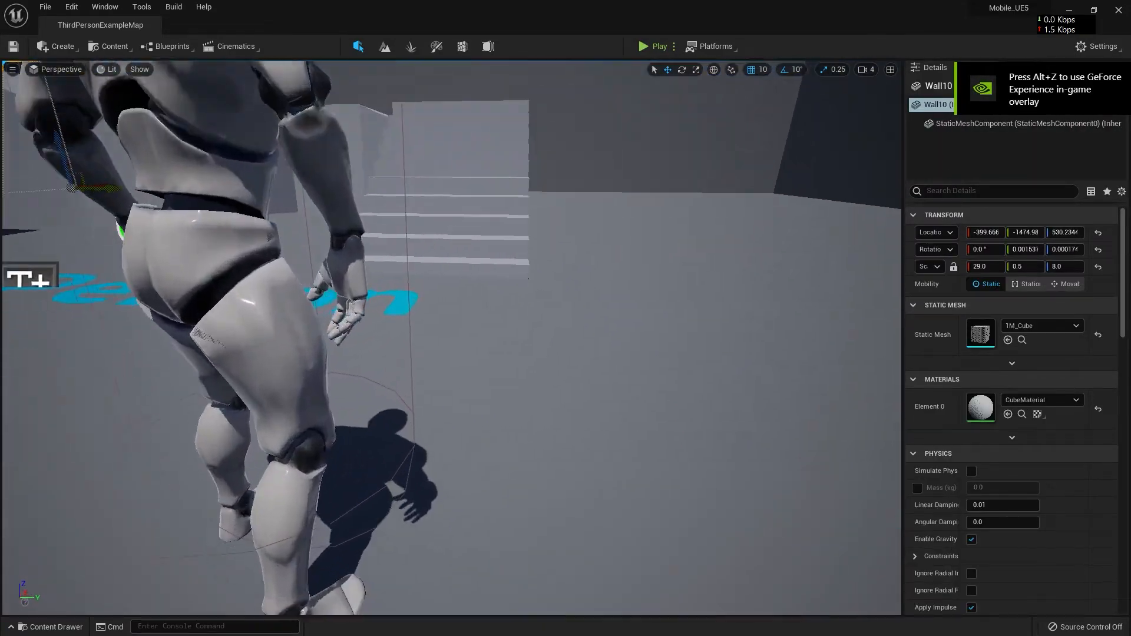
key("s")
key("a")
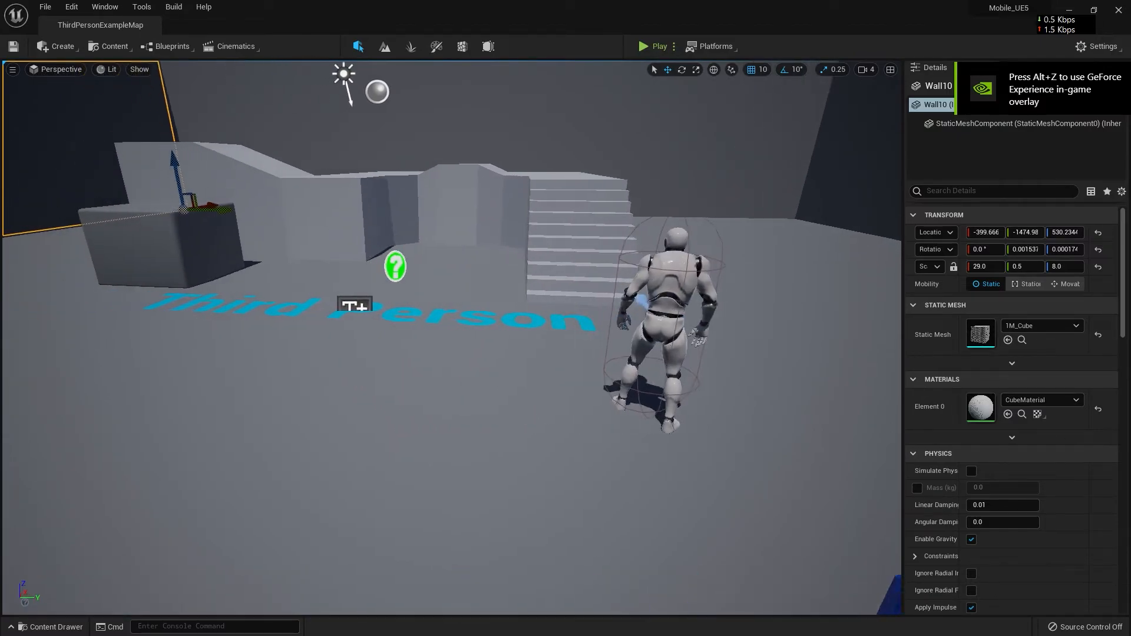
left_click(12, 69)
left_click(63, 121)
- Play the level in the viewport, run the character up the stairs and across the platform, and stop playing
right_click_drag(412, 294, 326, 289)
key("d")
key("d")
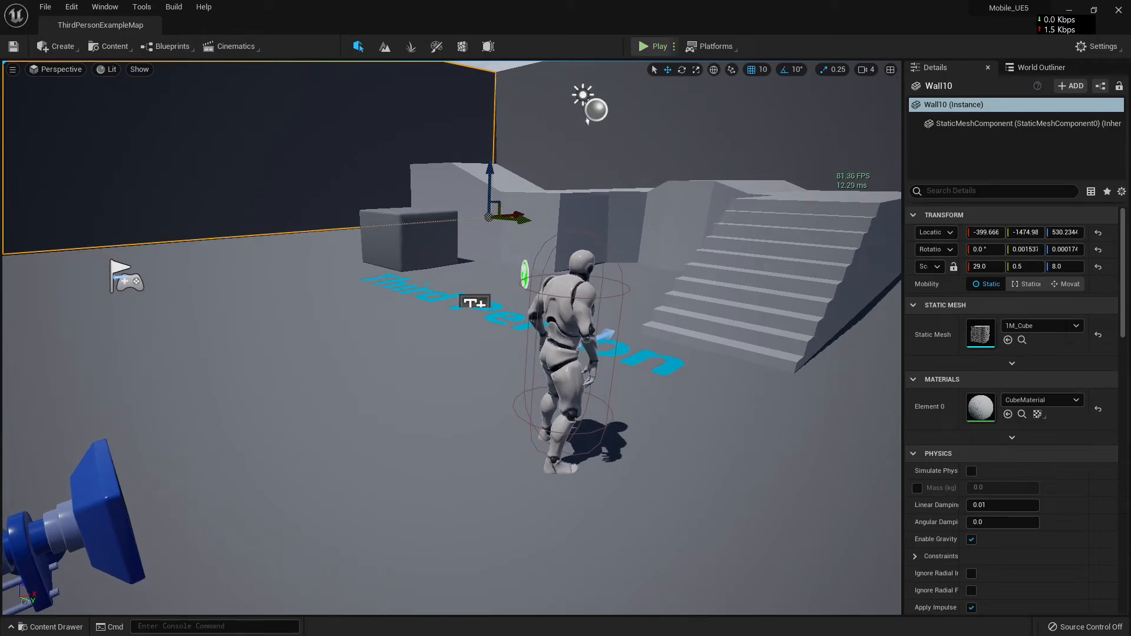
left_click(646, 47)
left_click(601, 176)
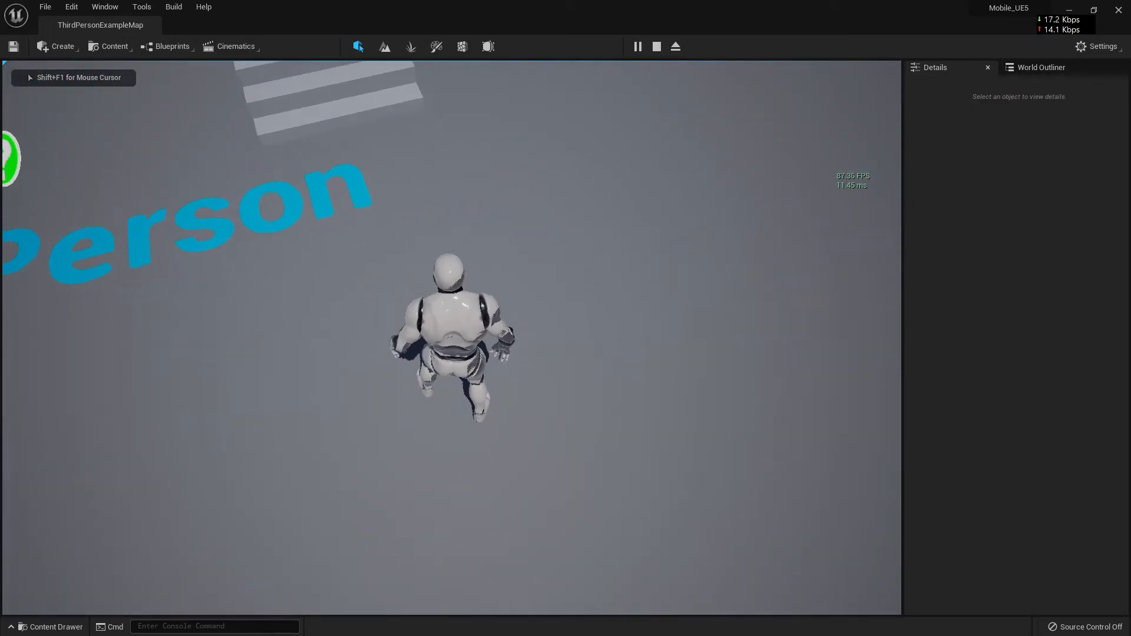
key("w")
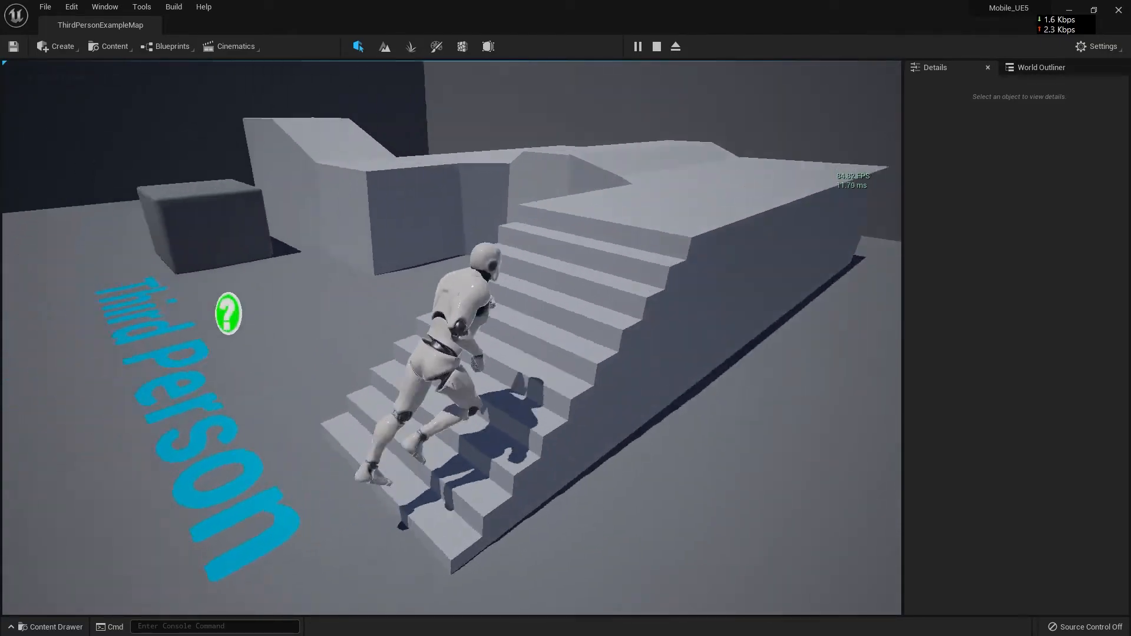
key("w")
key("w")
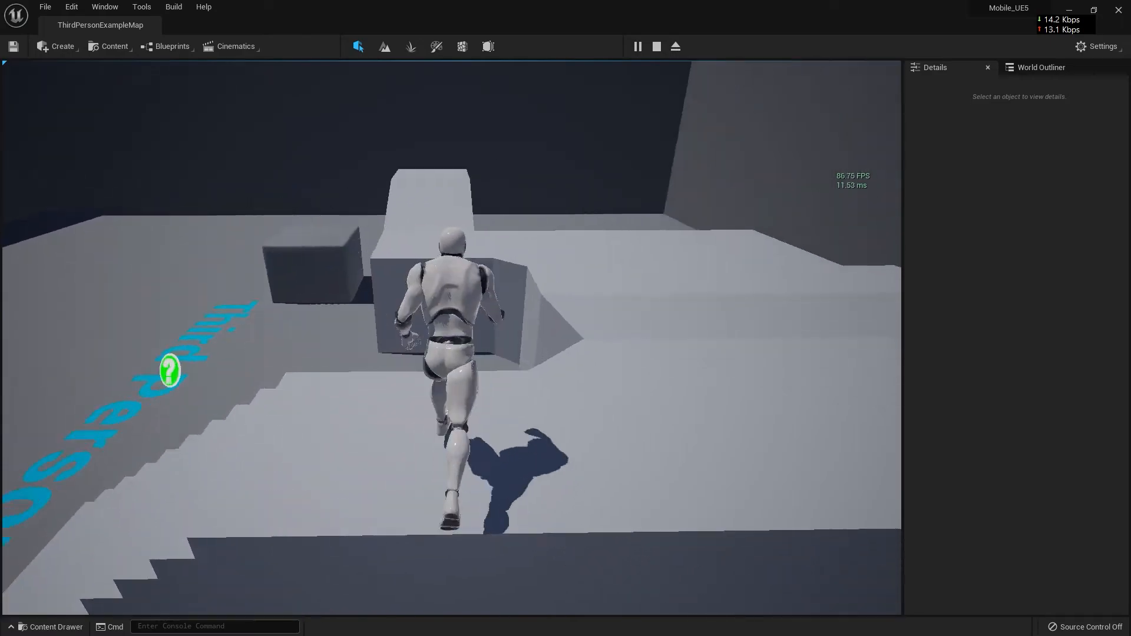
key("w")
key("Escape")
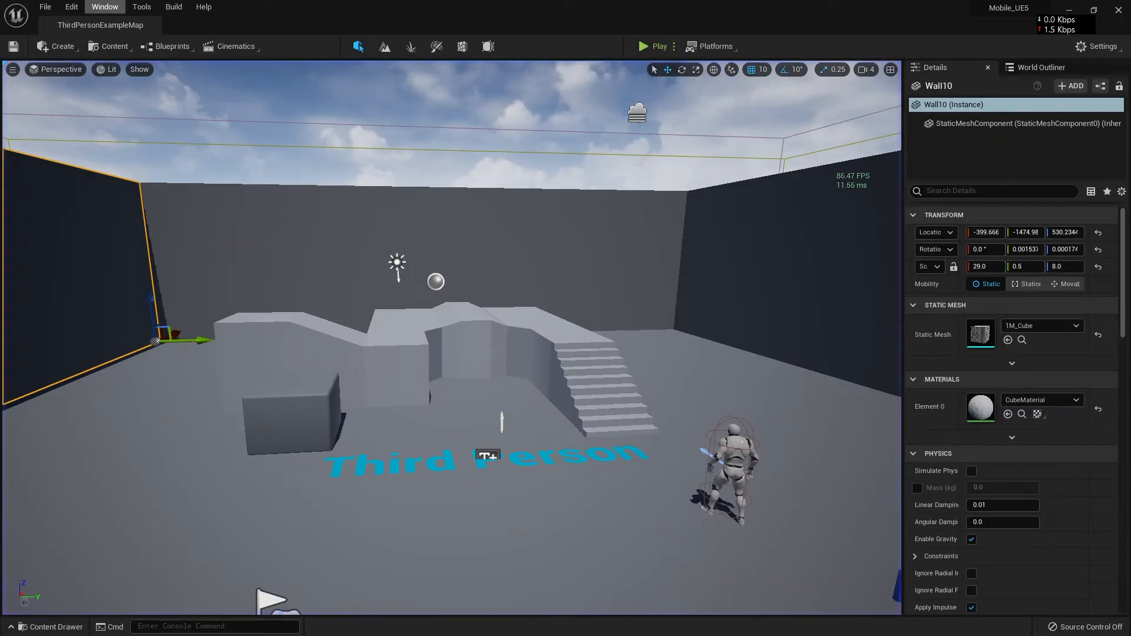
- Open the project settings and search them for the mouse input options
left_click(71, 7)
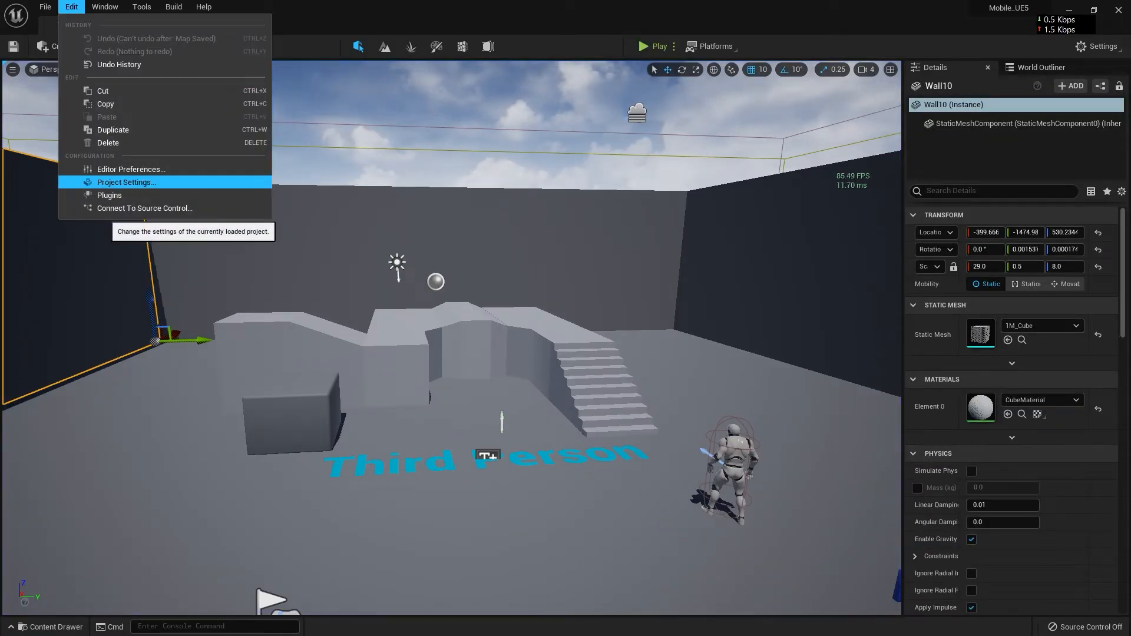
left_click(127, 182)
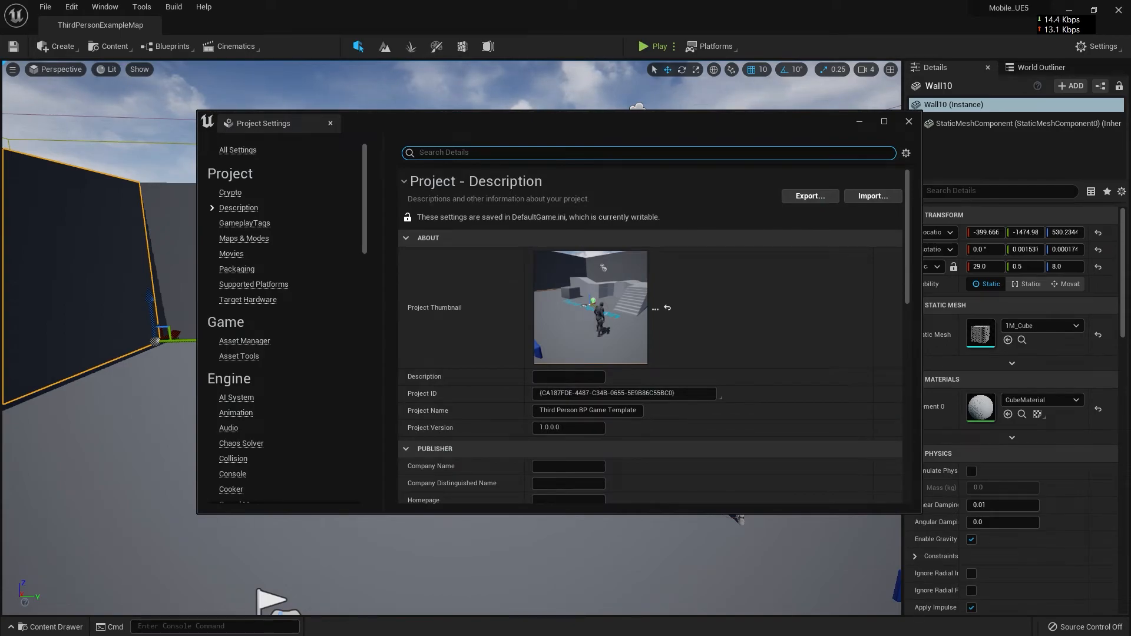
type("MOUS")
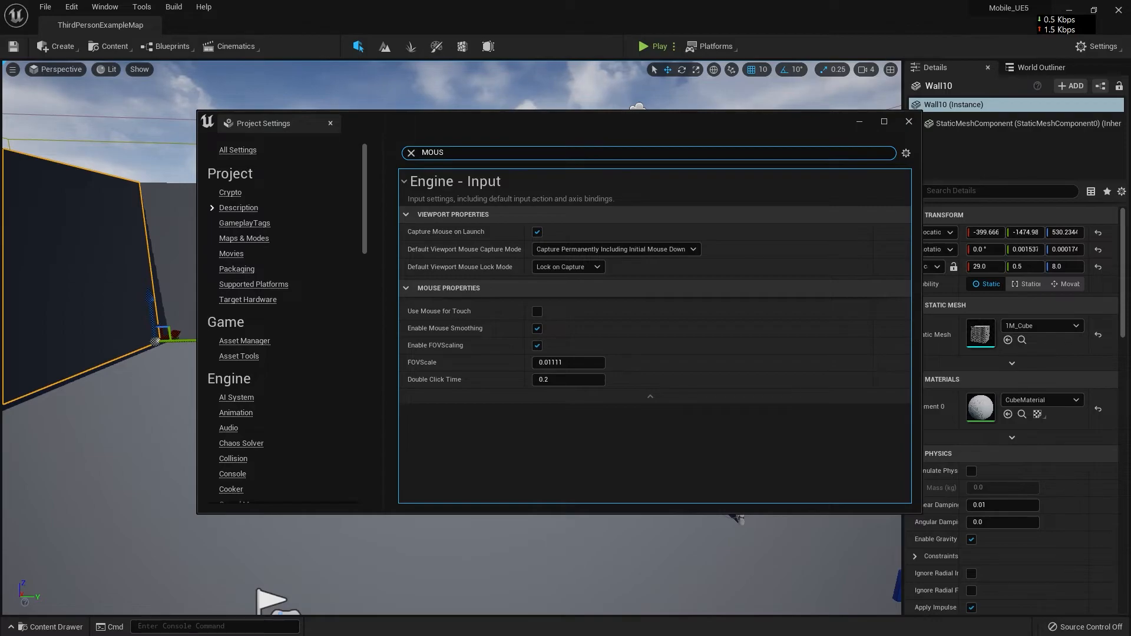
key("BackSpace")
key("BackSpace")
key("BackSpace")
key("BackSpace")
- Search all project settings for the motion blur option with BLUR, and close the settings
type("MOSTU")
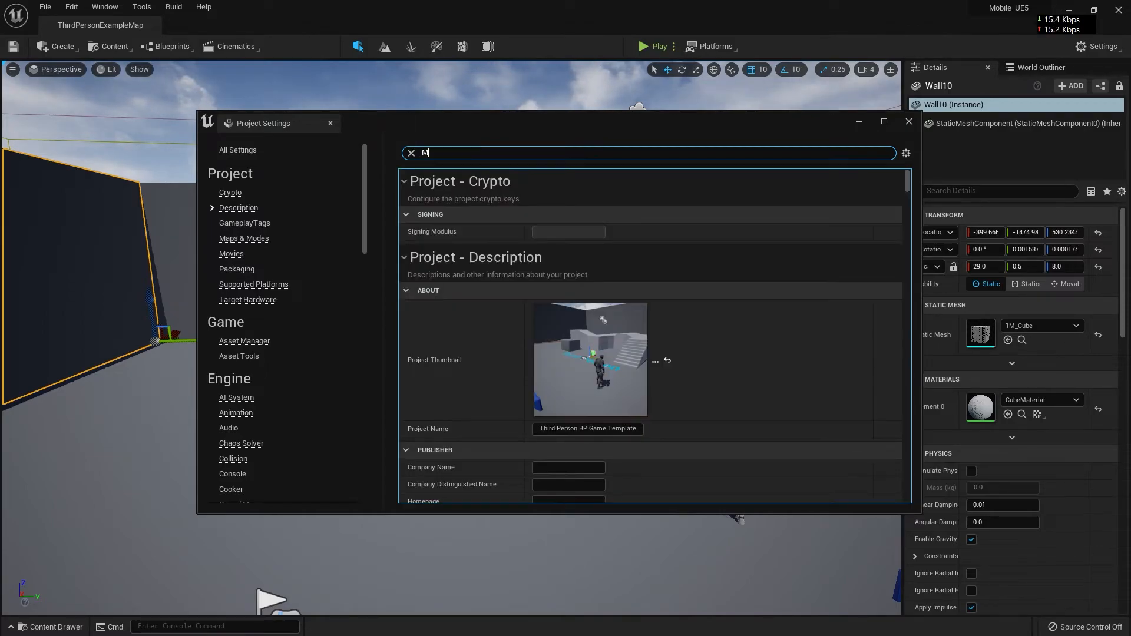
key("BackSpace")
key("BackSpace")
key("BackSpace")
key("BackSpace")
key("BackSpace")
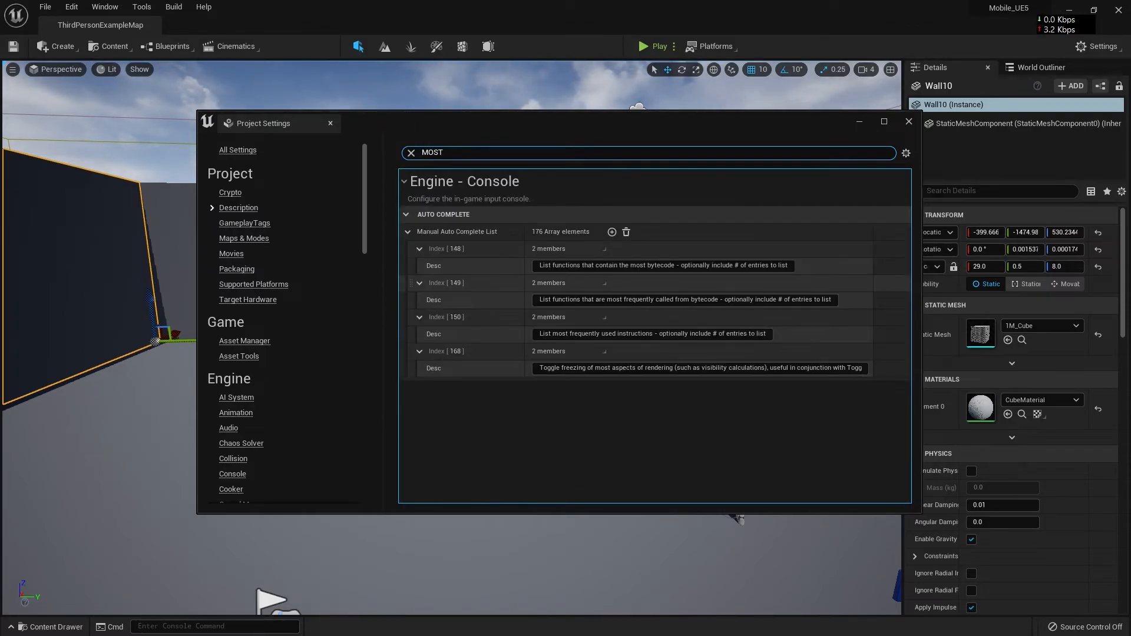
left_click(238, 150)
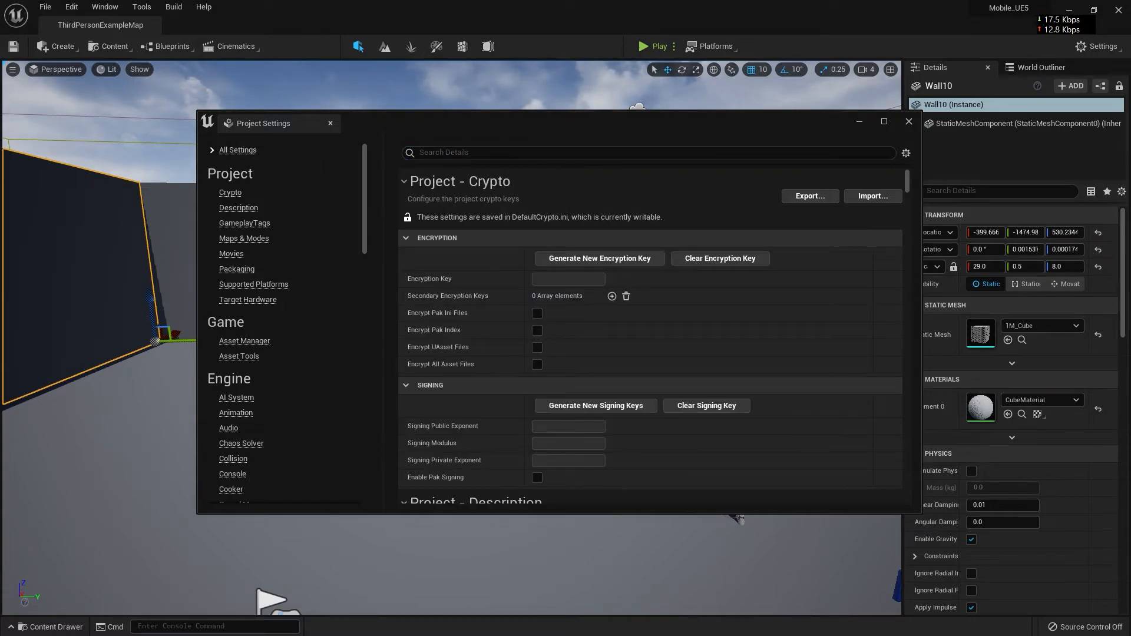
type("BLUR")
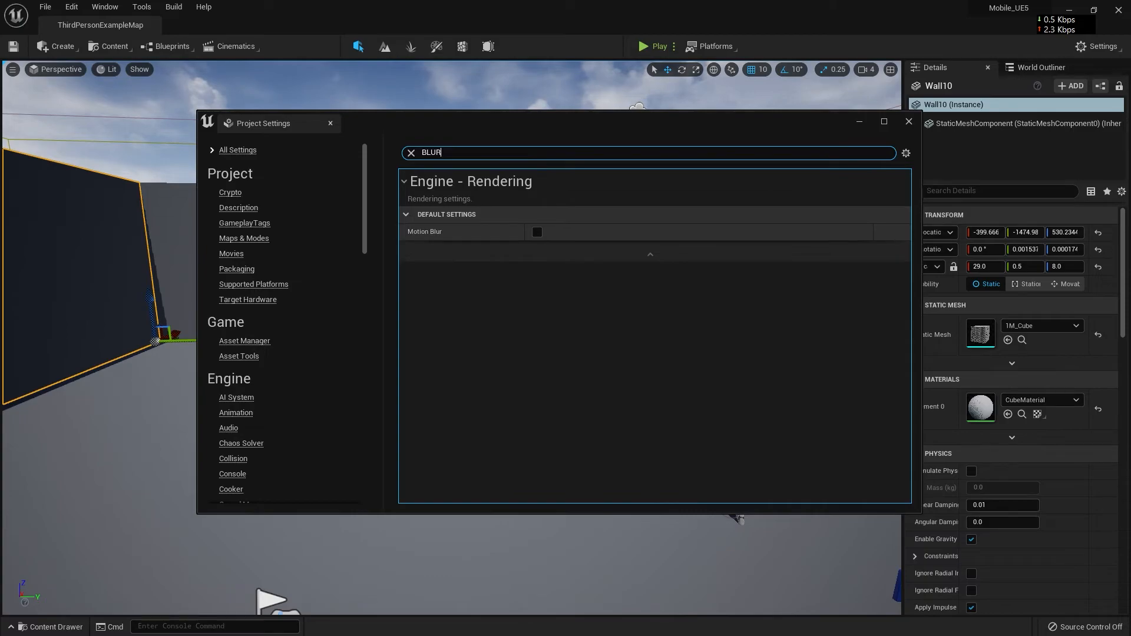
left_click(909, 121)
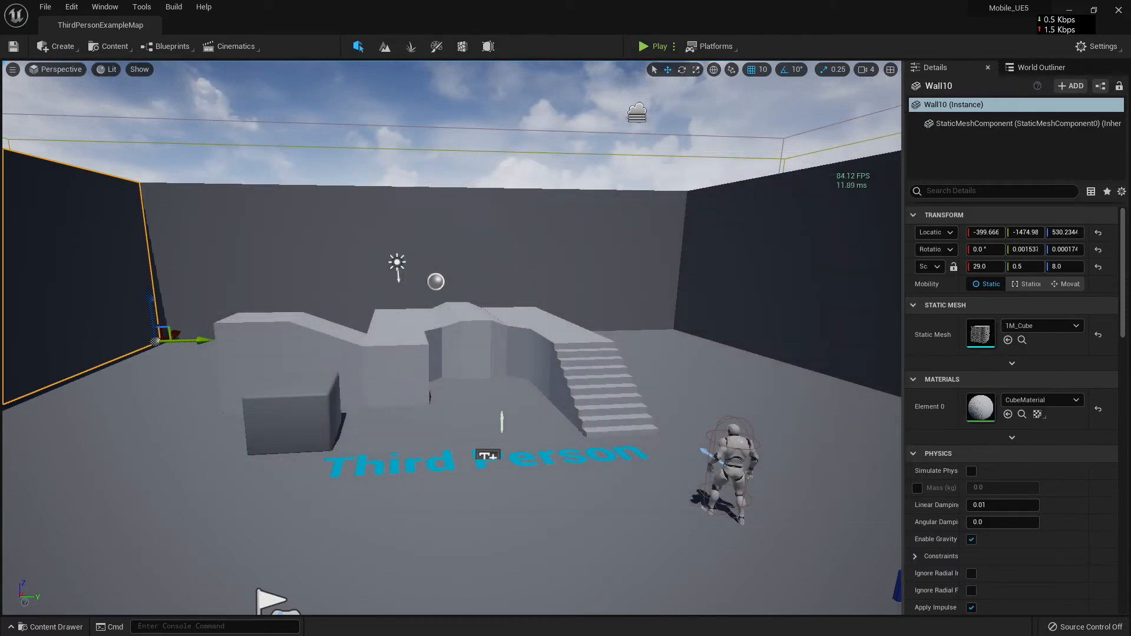
- Select the third person character in the level and show the root Content folder in the Content Drawer
left_click(589, 142)
right_click_drag(589, 235, 613, 294)
left_click(352, 341)
right_click_drag(353, 341, 300, 368)
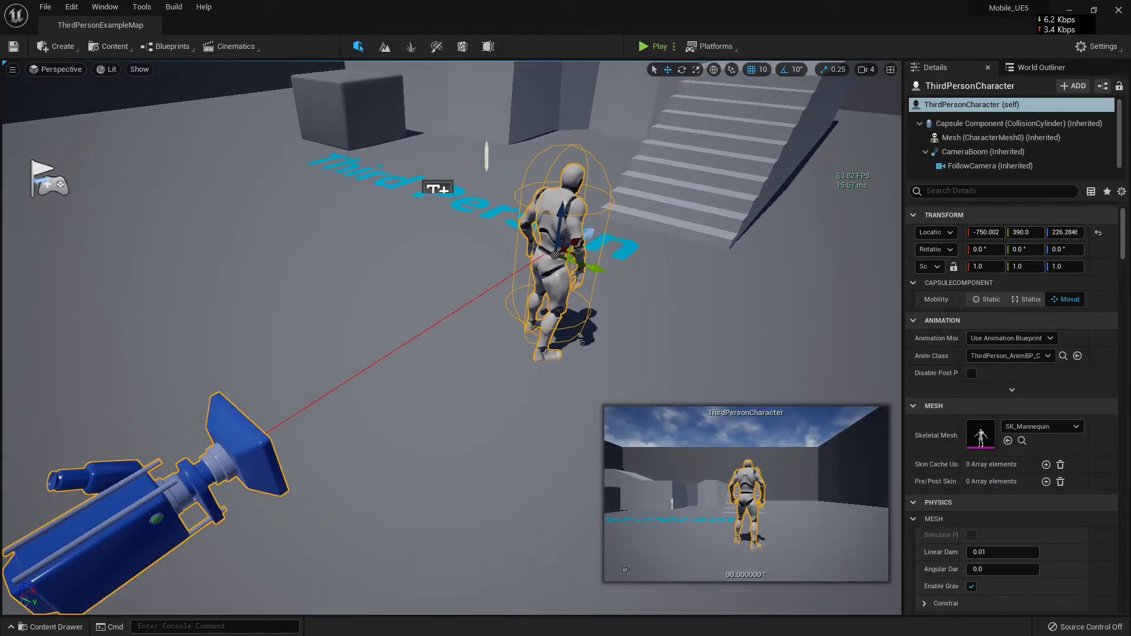
left_click(63, 627)
left_click(43, 455)
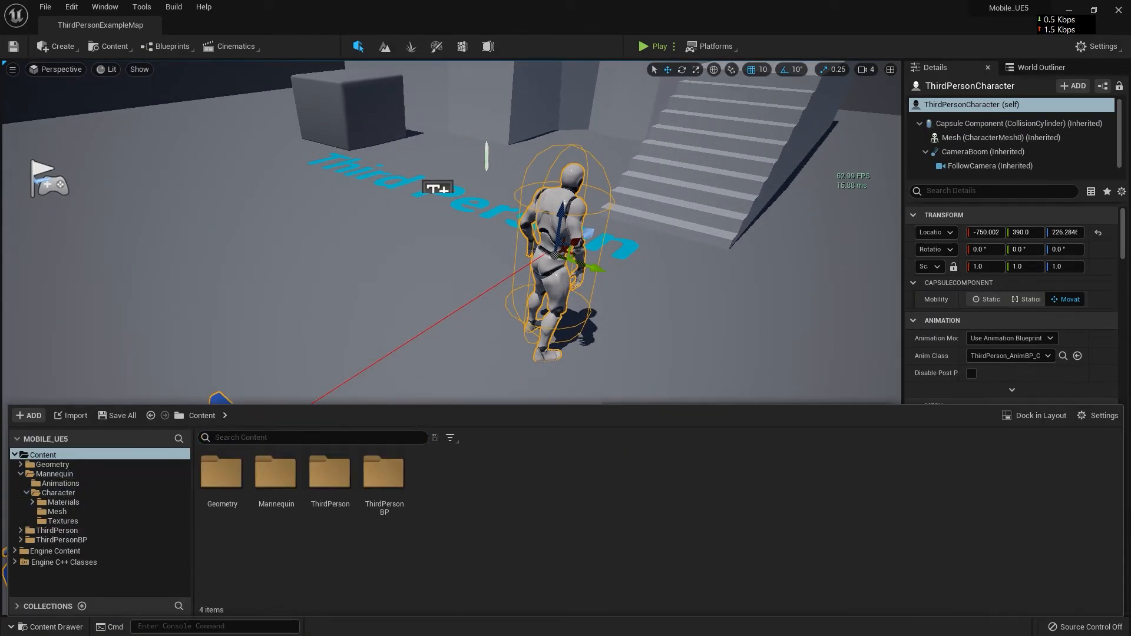
- Find the mouse properties in the project settings, enable Use Mouse for Touch, and clear the search
left_click(71, 7)
left_click(110, 182)
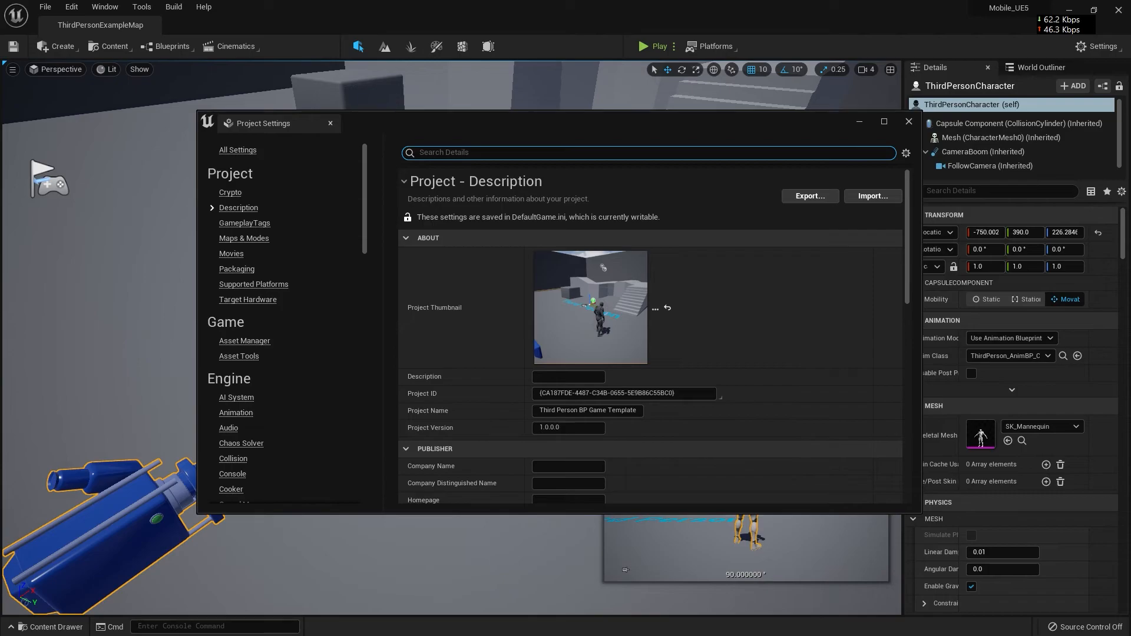
type("MOUSE")
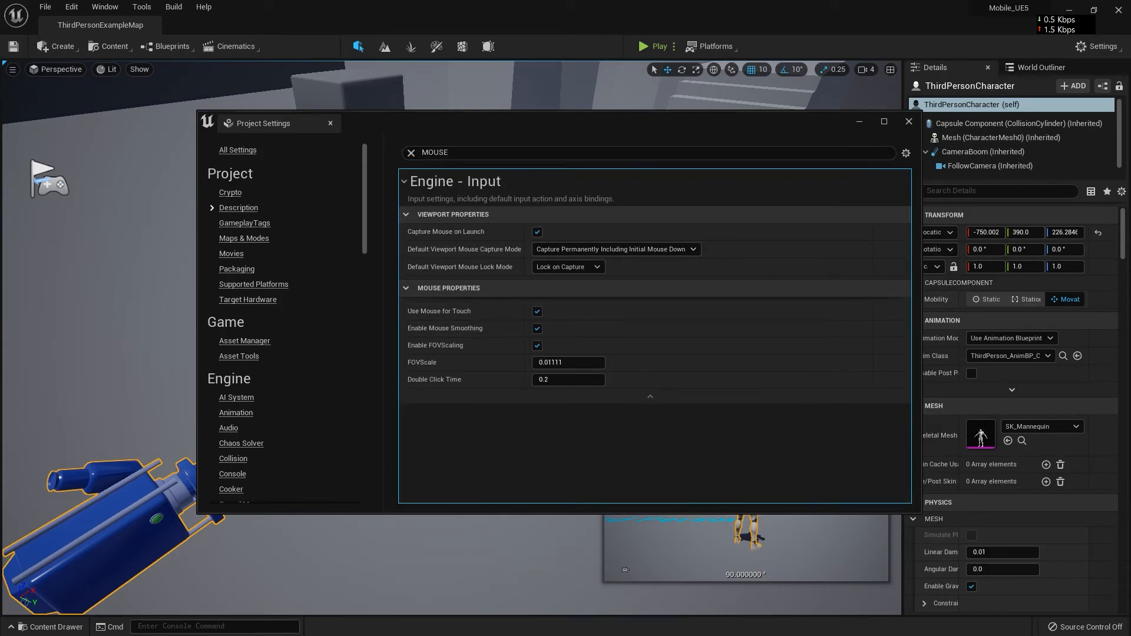
key("BackSpace")
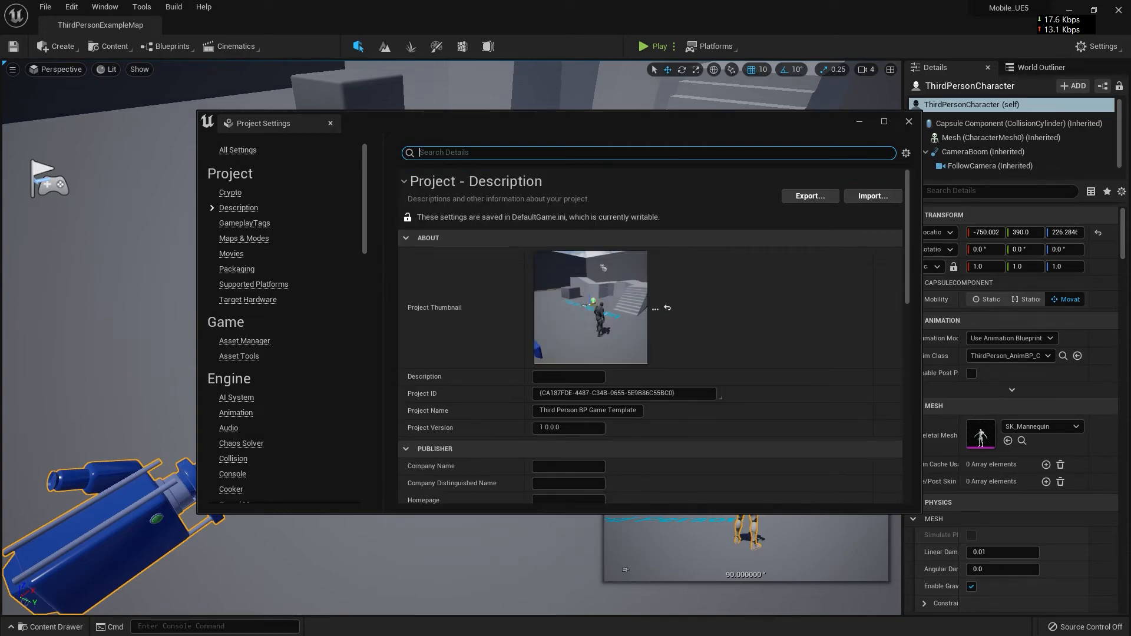
type("NOBUI")
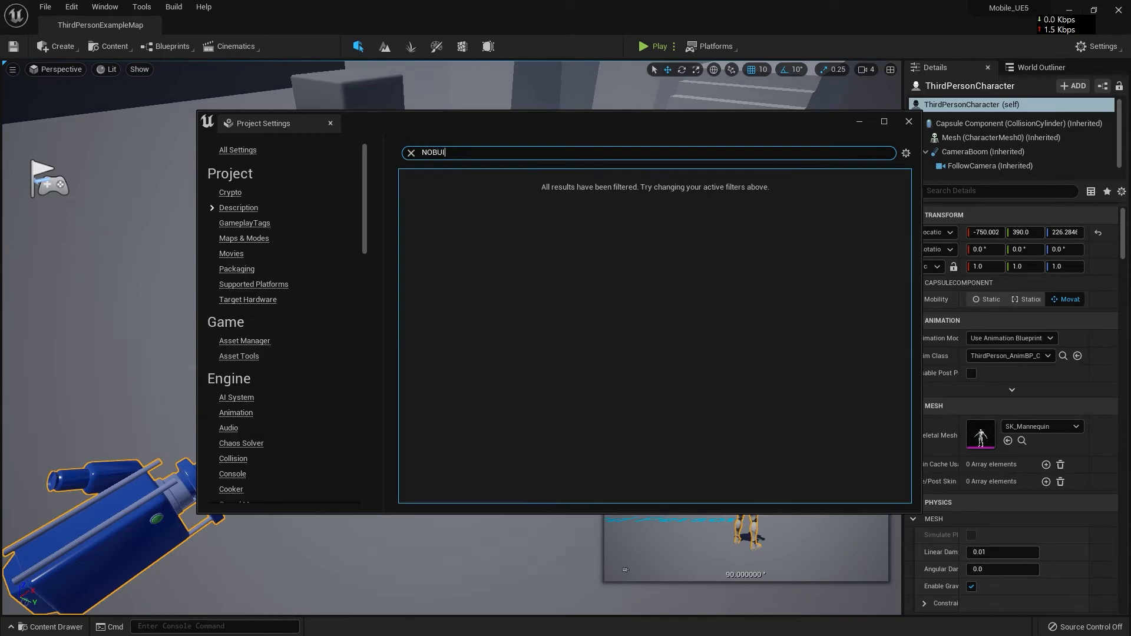
type("U")
key("BackSpace")
key("BackSpace")
key("BackSpace")
key("BackSpace")
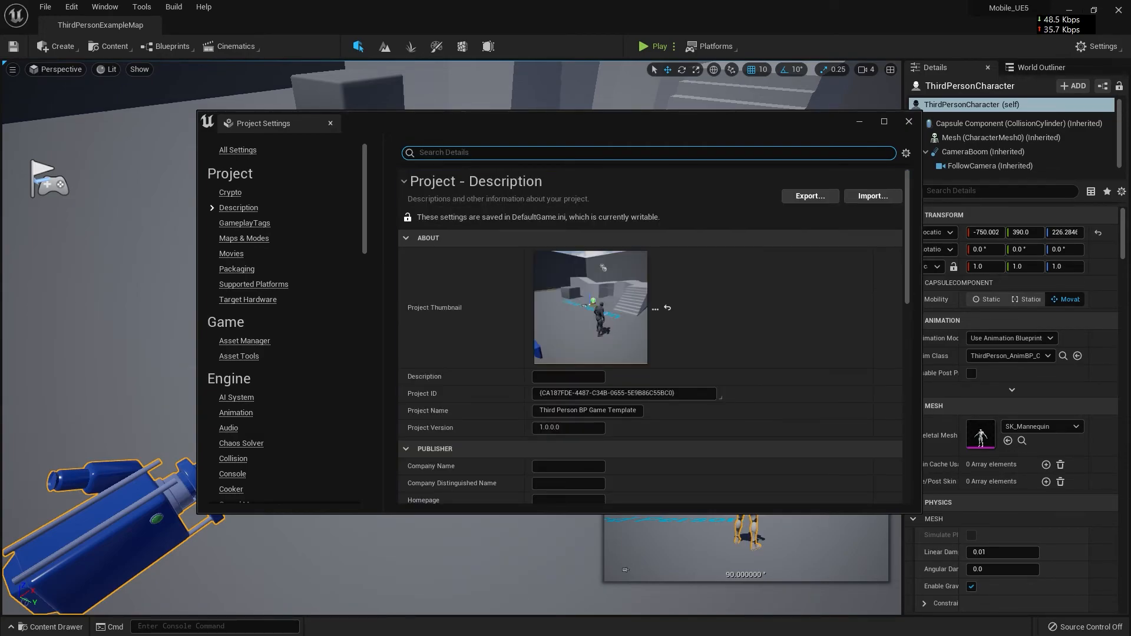
- Find the input options in the project settings with MOBILE, enable Always Show Touch Interface, and close the settings
type("MOOBIL")
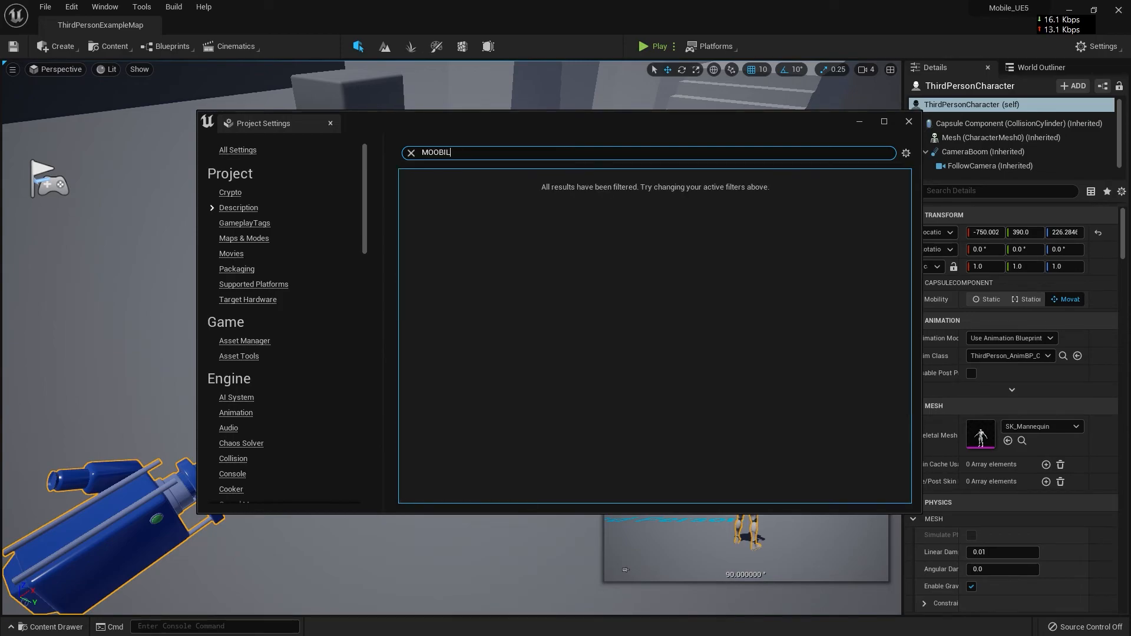
key("BackSpace")
key("BackSpace")
key("BackSpace")
key("BackSpace")
type("BIO")
key("BackSpace")
key("BackSpace")
type("LE")
key("BackSpace")
key("BackSpace")
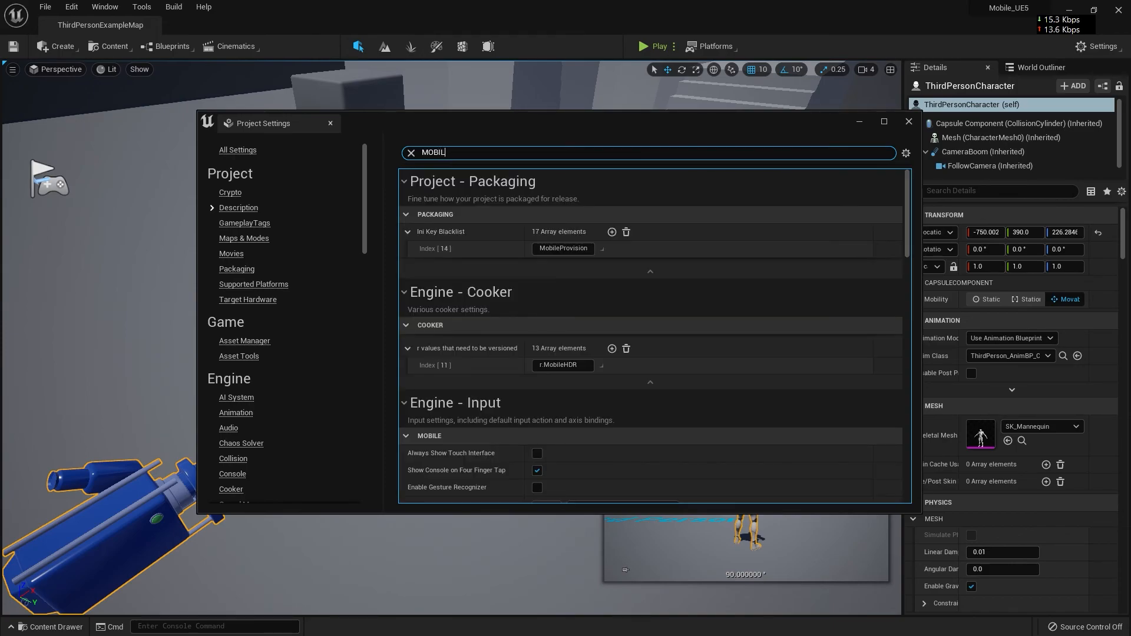
scroll(651, 336, "down", 5)
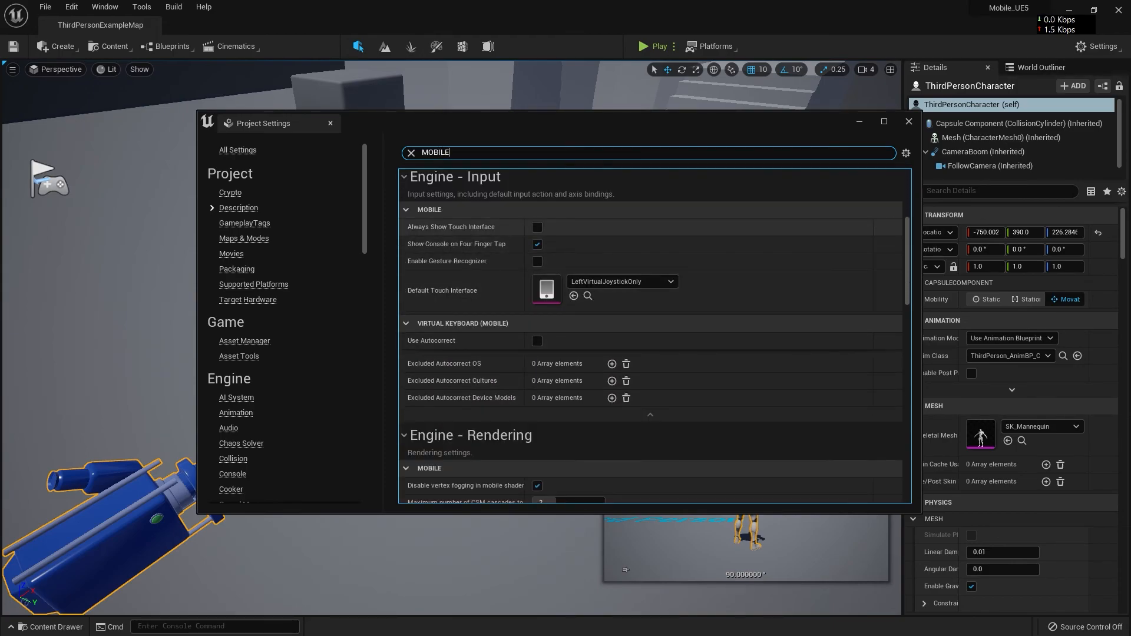
left_click(537, 227)
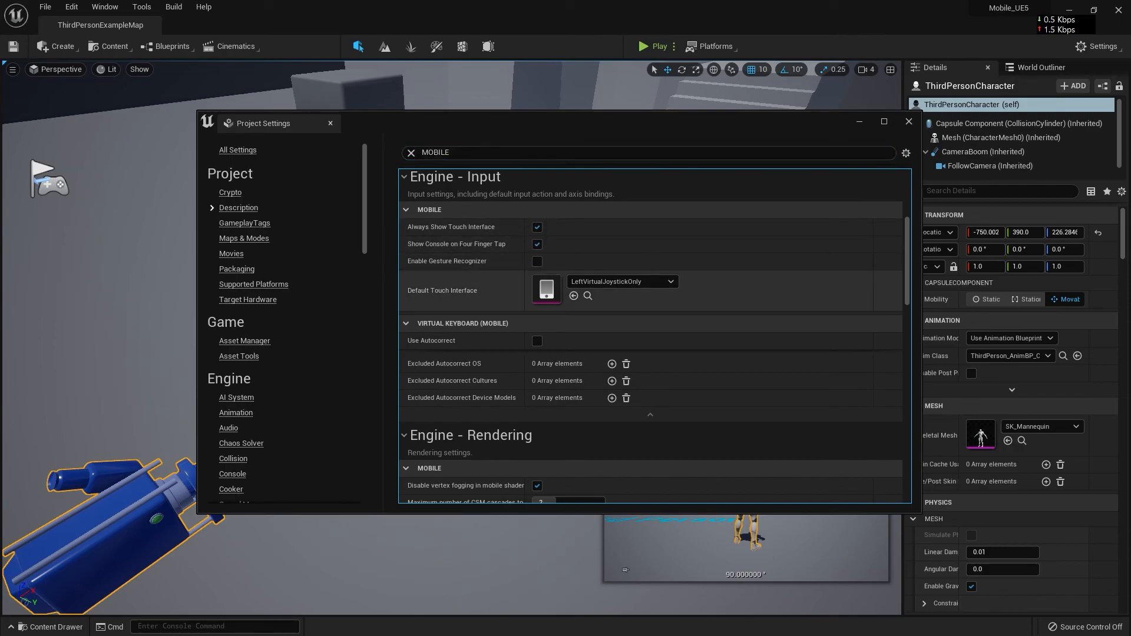
left_click(909, 122)
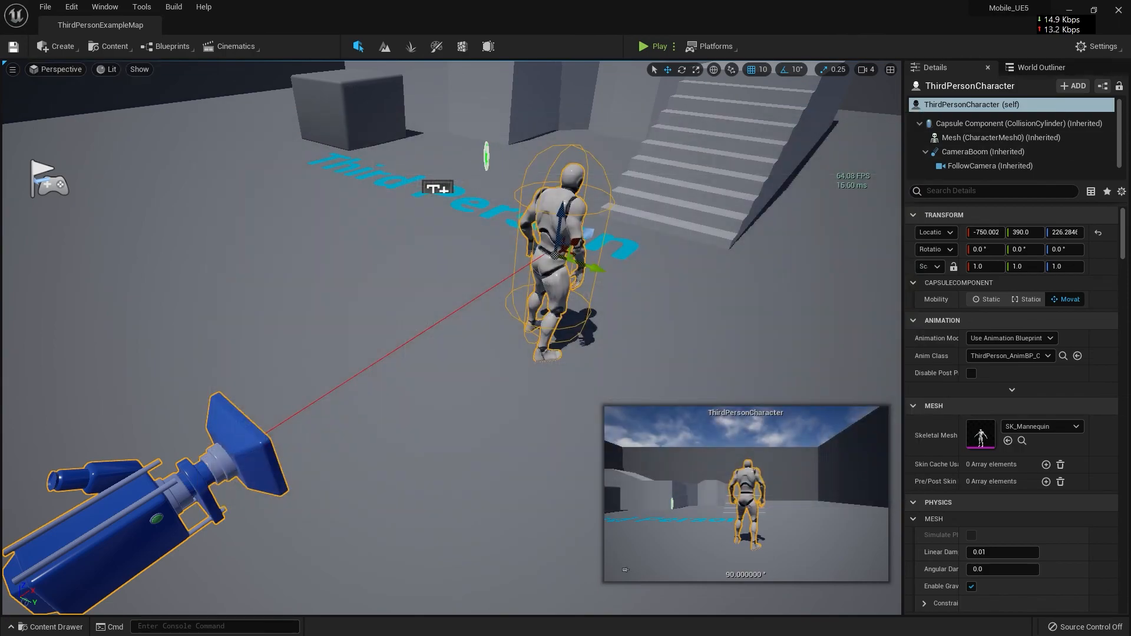
- Play the level in the editor and test moving the third person character with the on-screen virtual joystick
left_click(653, 47)
left_click_drag(107, 509, 109, 554)
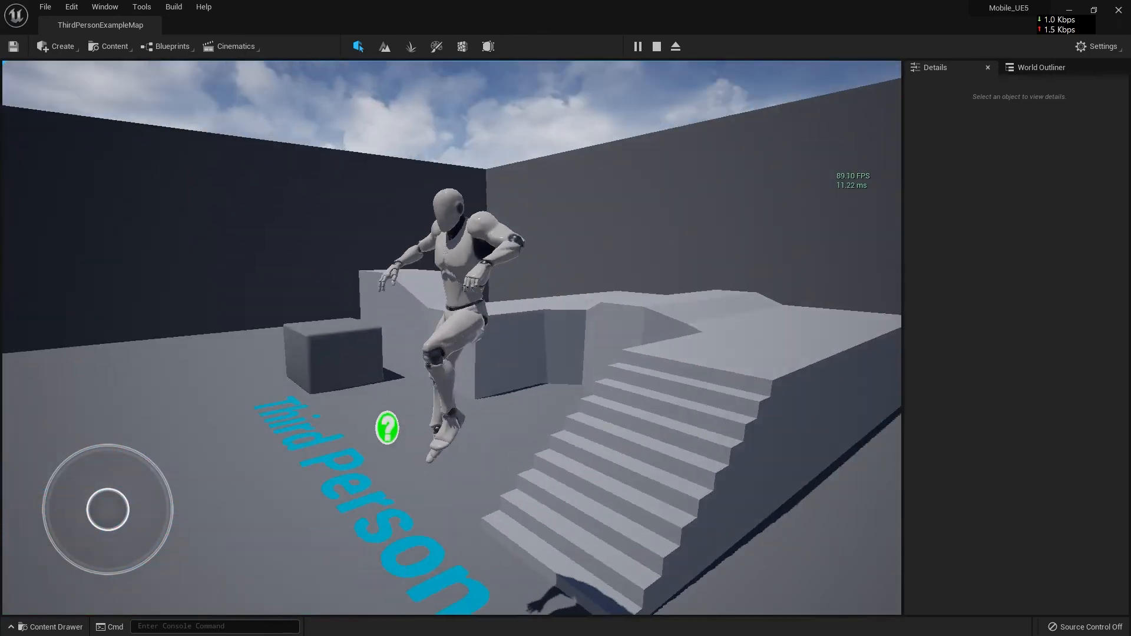